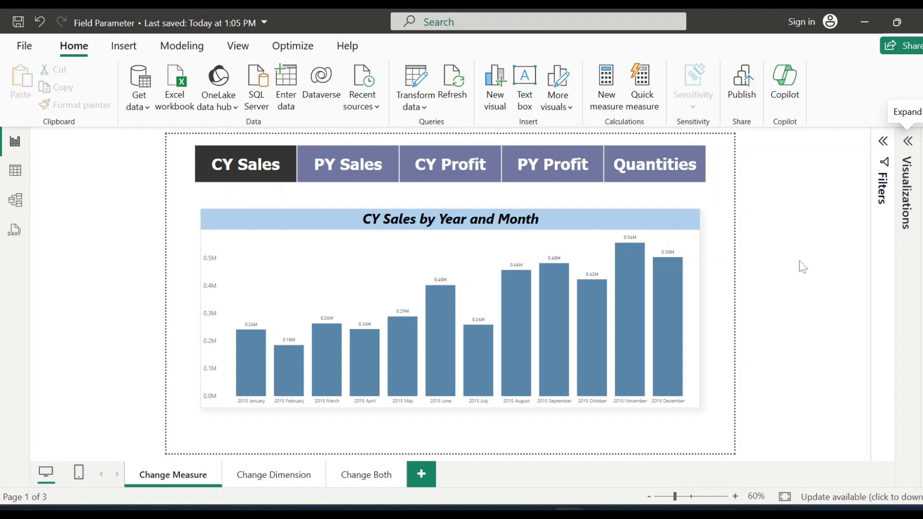
# View the Change Measure chart with the PY Sales, PY Profit and CY Profit options of its measure slicer
pyautogui.press('Tab')
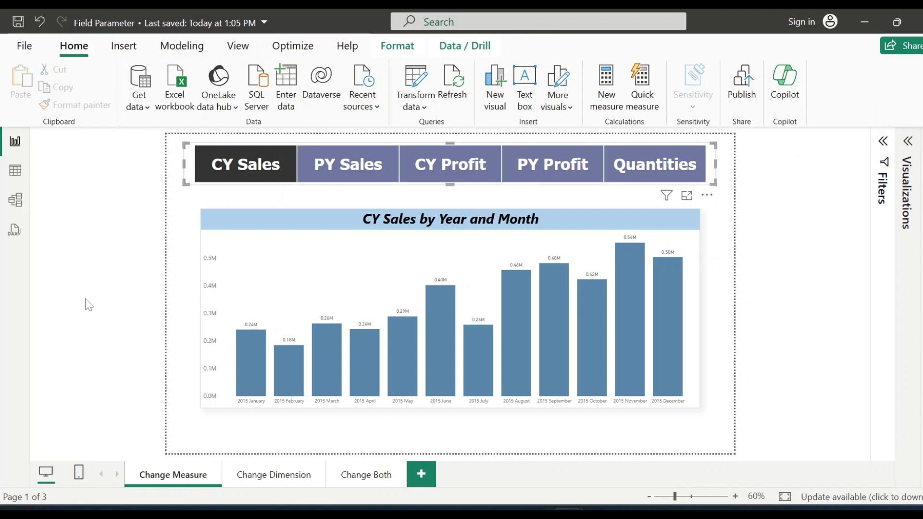
pyautogui.click(353, 165)
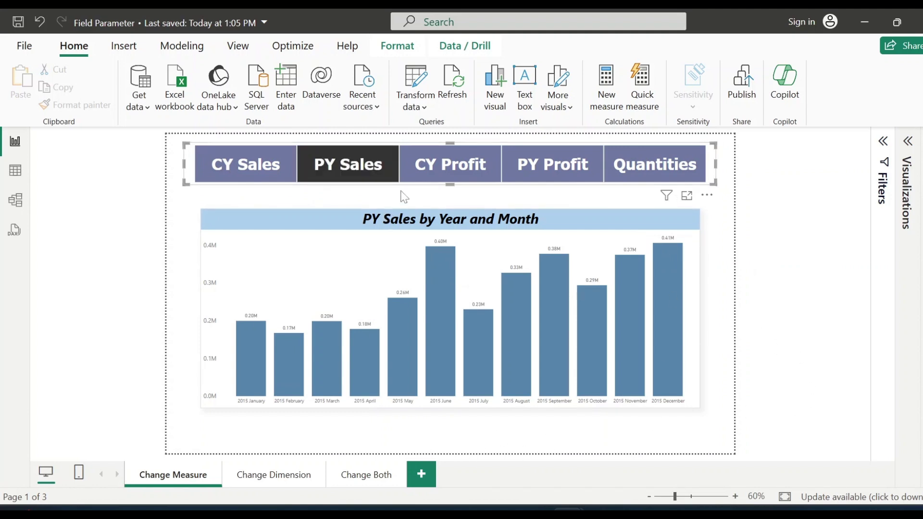
pyautogui.click(559, 175)
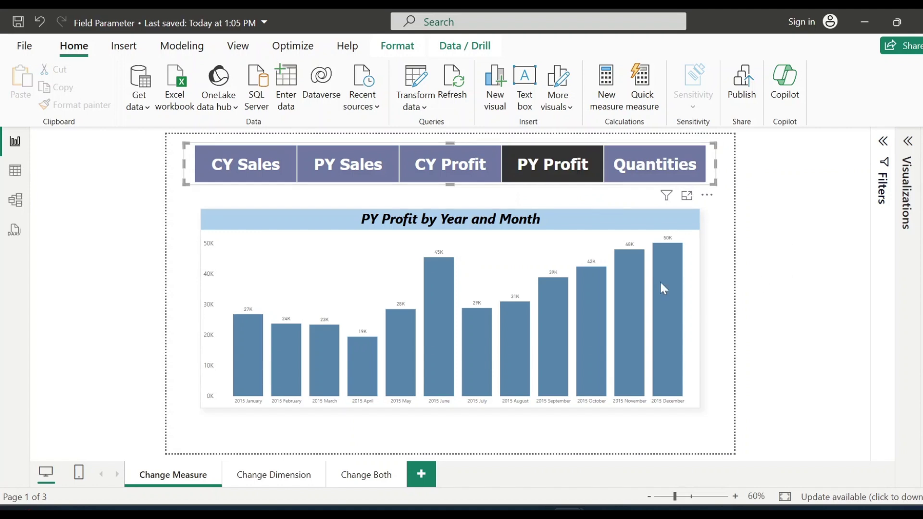
pyautogui.click(458, 179)
pyautogui.hotkey('ctrl', 'z')
# View the total sales chart on the Change Dimension page by Segment and by Market
pyautogui.click(269, 475)
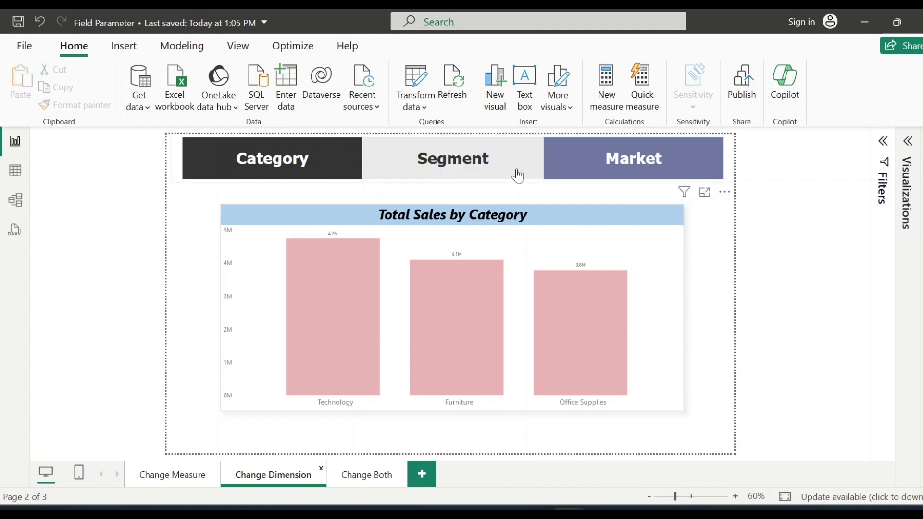
pyautogui.click(475, 164)
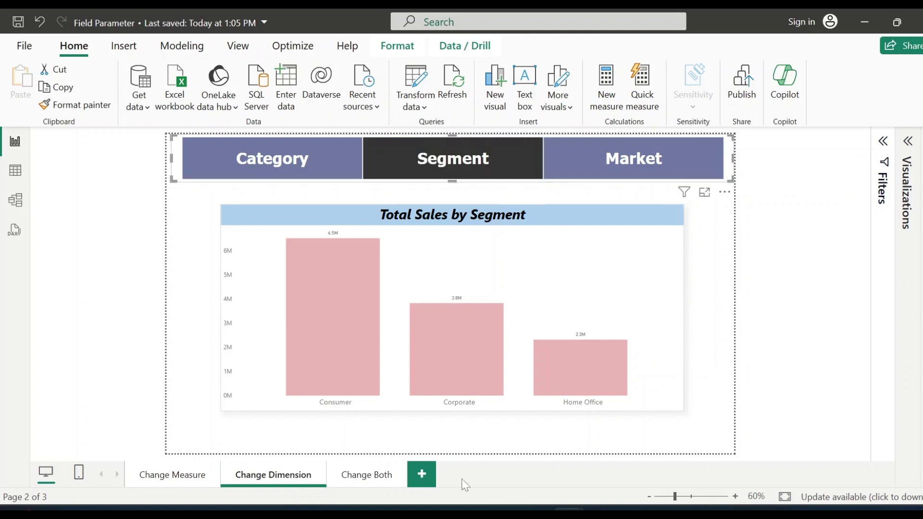
pyautogui.click(644, 168)
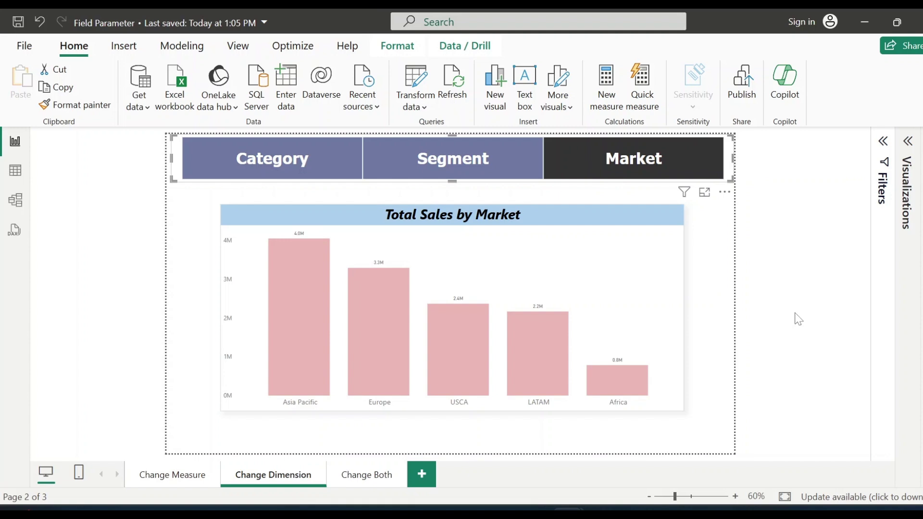
# On the Change Both page, view the chart by Segment with CY Profit as the measure, and select Category as the dimension
pyautogui.click(367, 478)
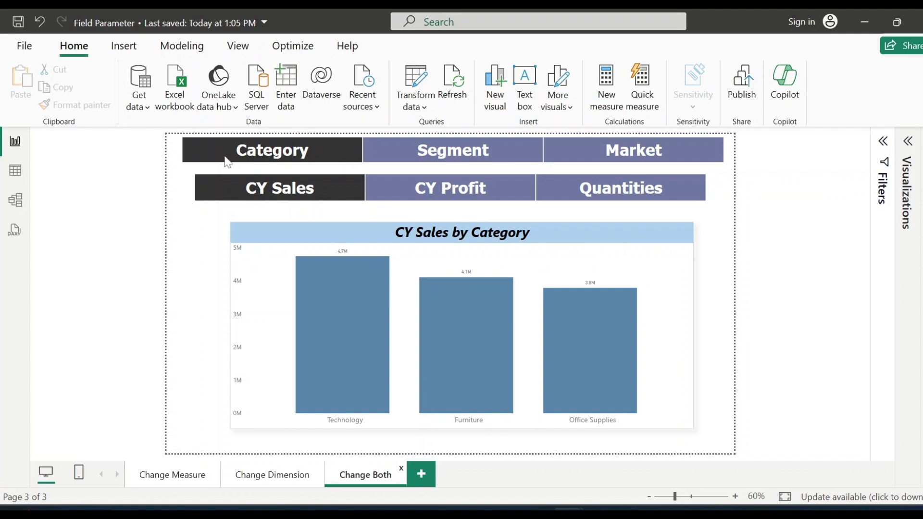
pyautogui.click(222, 196)
pyautogui.click(471, 158)
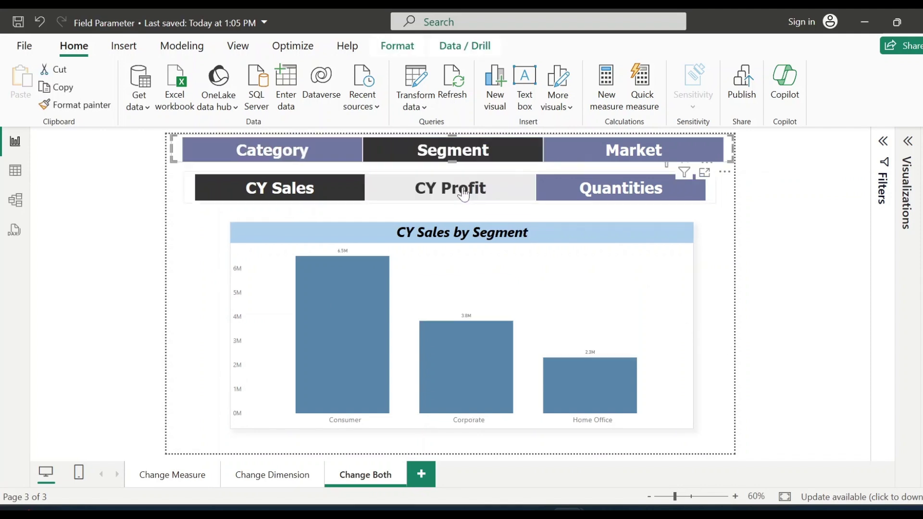
pyautogui.click(452, 189)
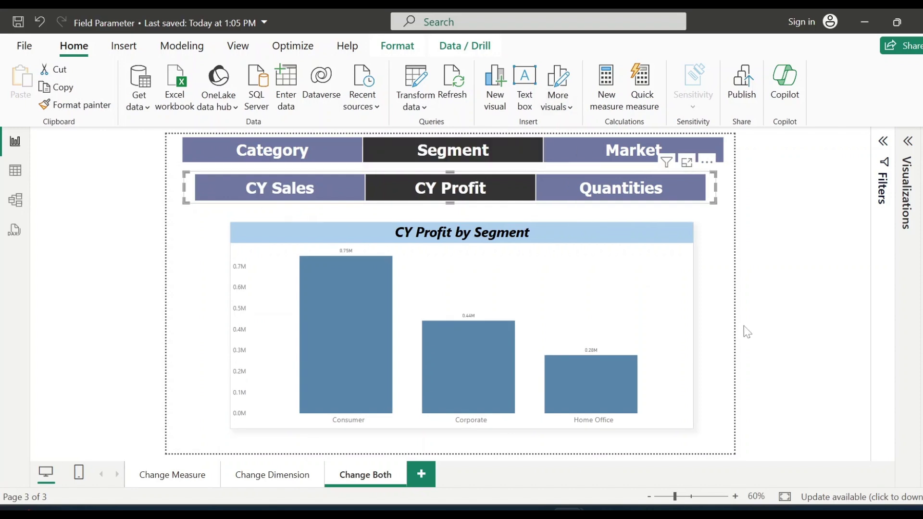
pyautogui.click(299, 154)
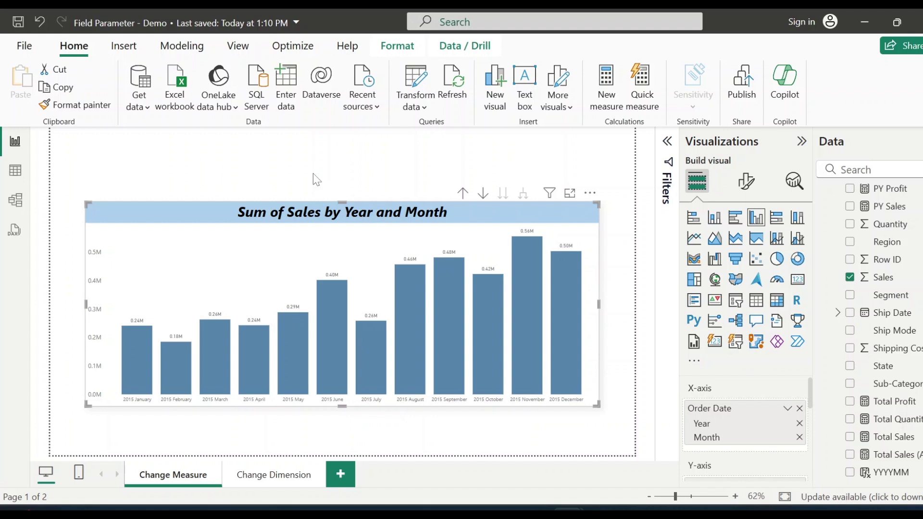
# Start a new fields parameter and name it Measure Parameter
pyautogui.click(186, 51)
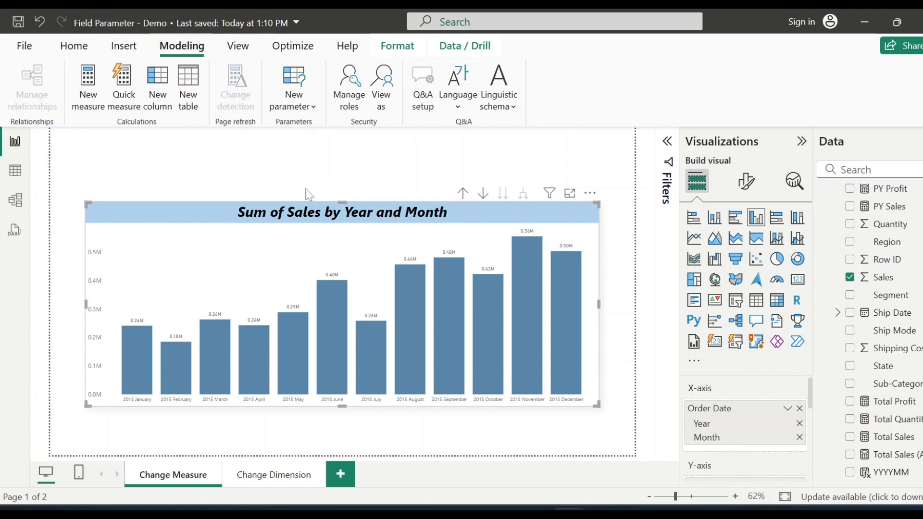
pyautogui.click(309, 109)
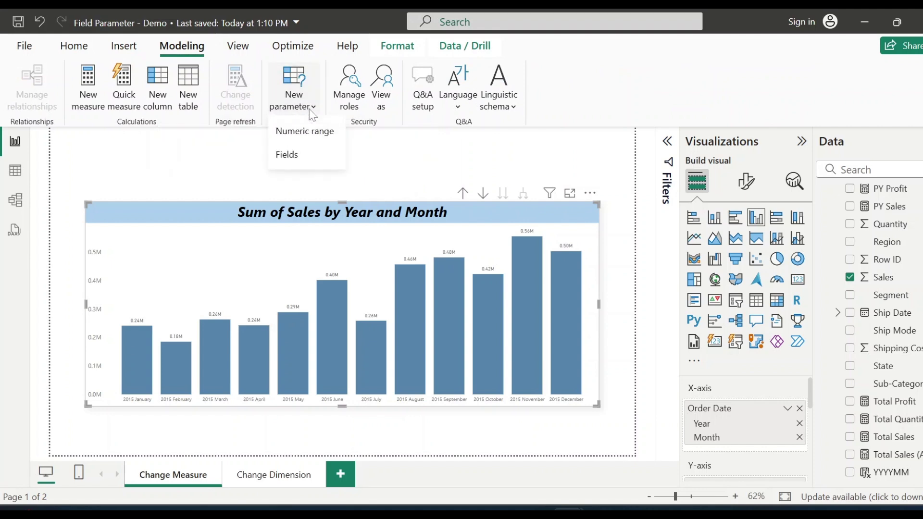
pyautogui.click(306, 158)
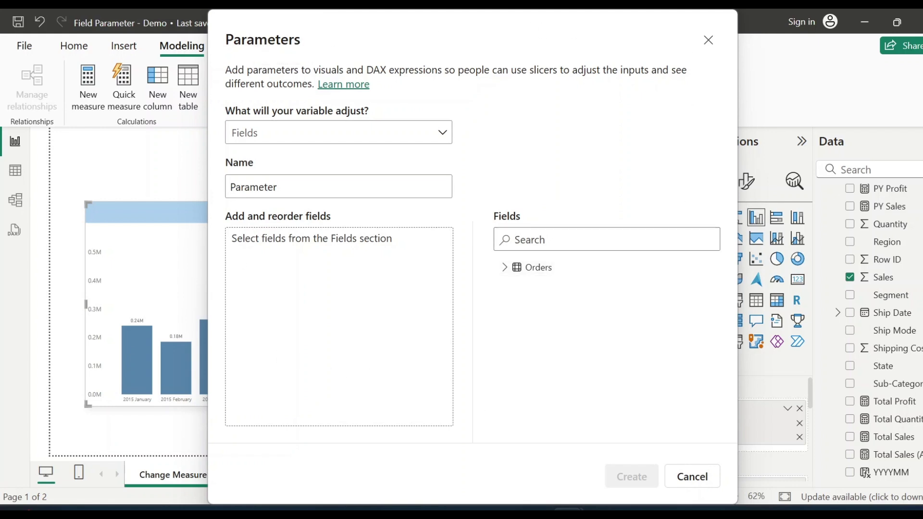
pyautogui.click(249, 186)
pyautogui.doubleClick(249, 186)
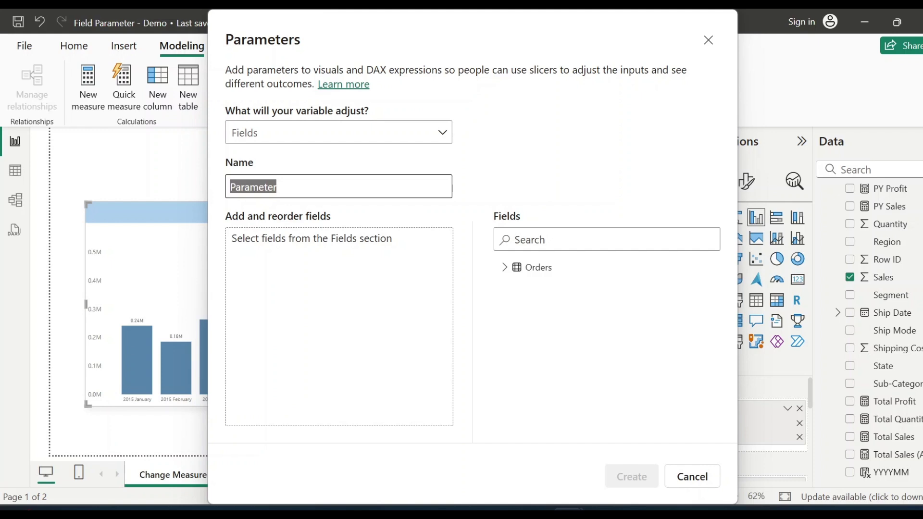
pyautogui.write('Measure P')
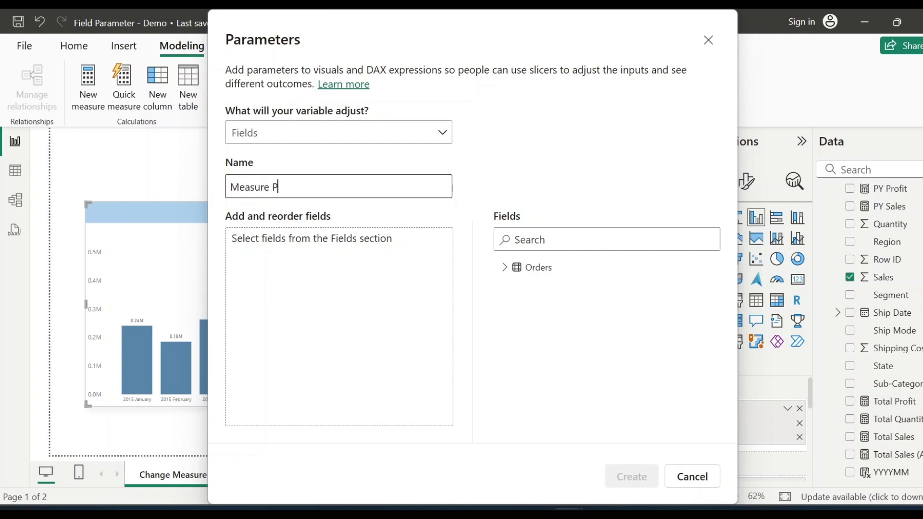
pyautogui.write('arameter')
# Add Total Sales, PY Sales, PY Profit, Total Profit and Total Quantities from Orders to the parameter and create it with a page slicer
pyautogui.click(504, 268)
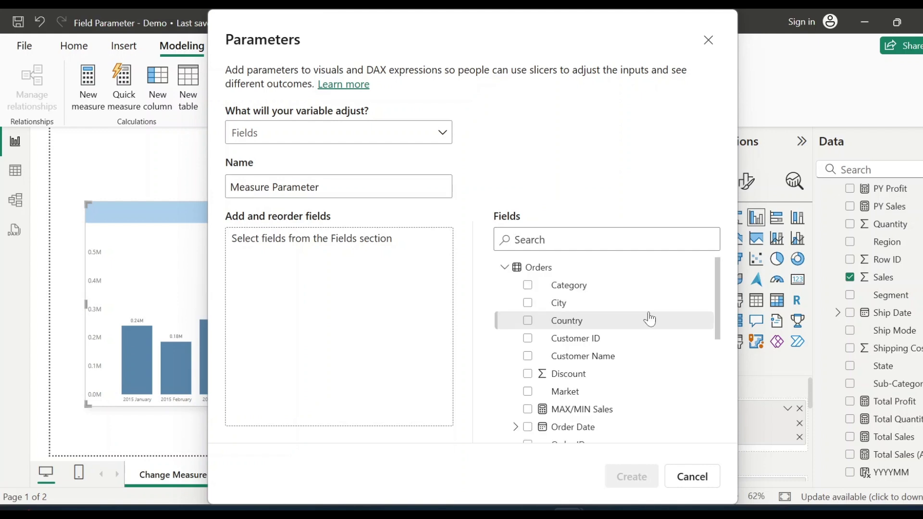
pyautogui.scroll(-3, 649, 319)
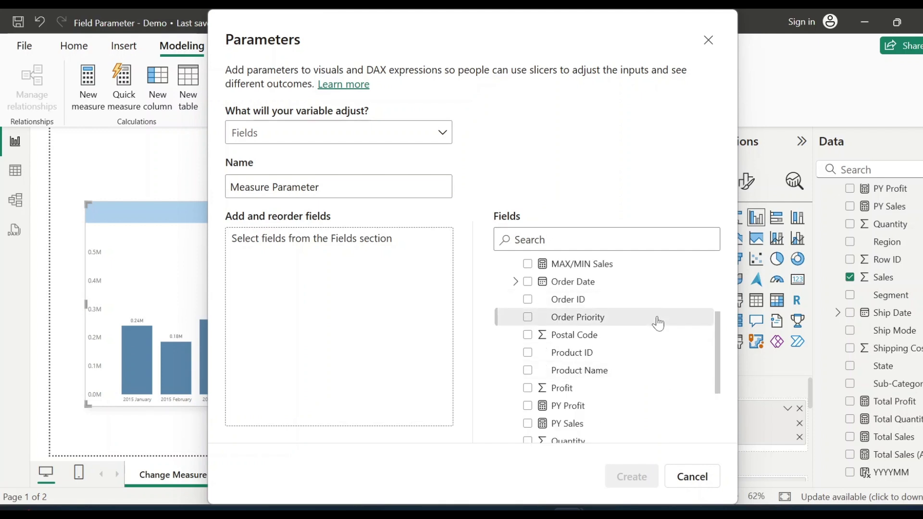
pyautogui.scroll(-4, 655, 319)
pyautogui.click(528, 432)
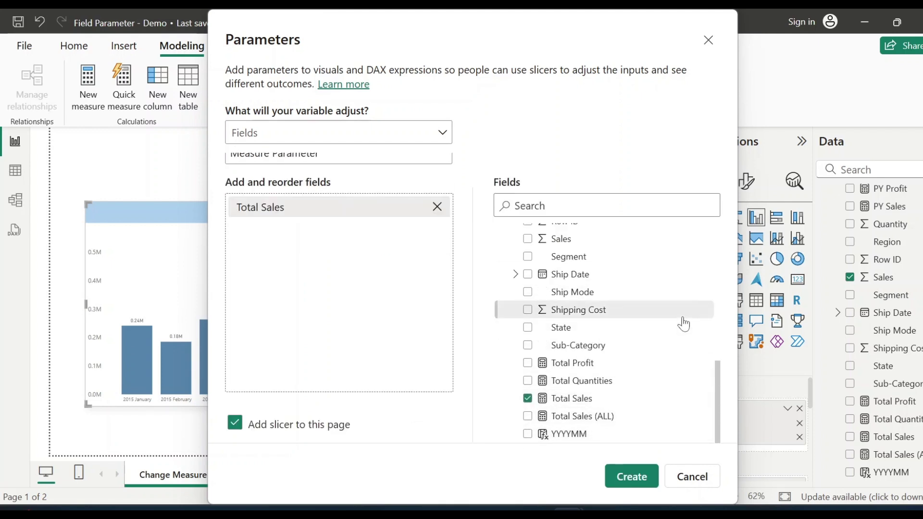
pyautogui.scroll(3, 532, 318)
pyautogui.click(528, 315)
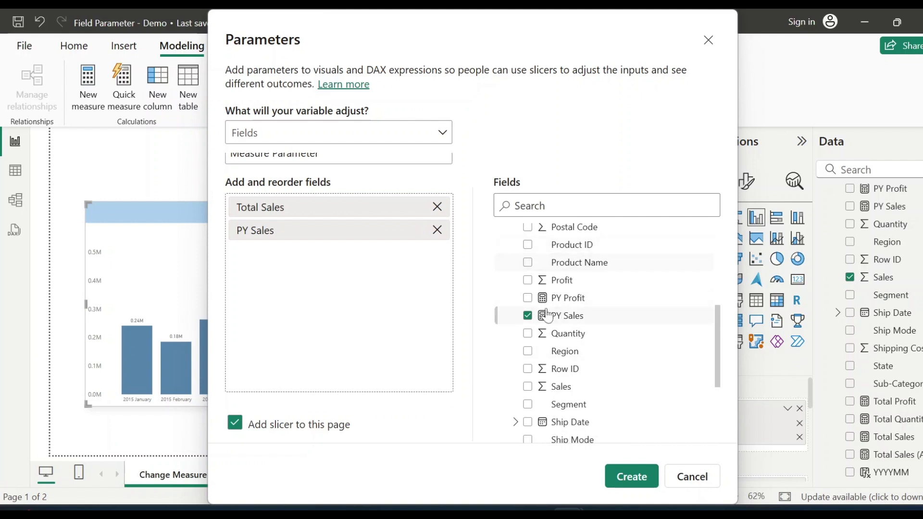
pyautogui.click(527, 298)
pyautogui.scroll(-3, 626, 366)
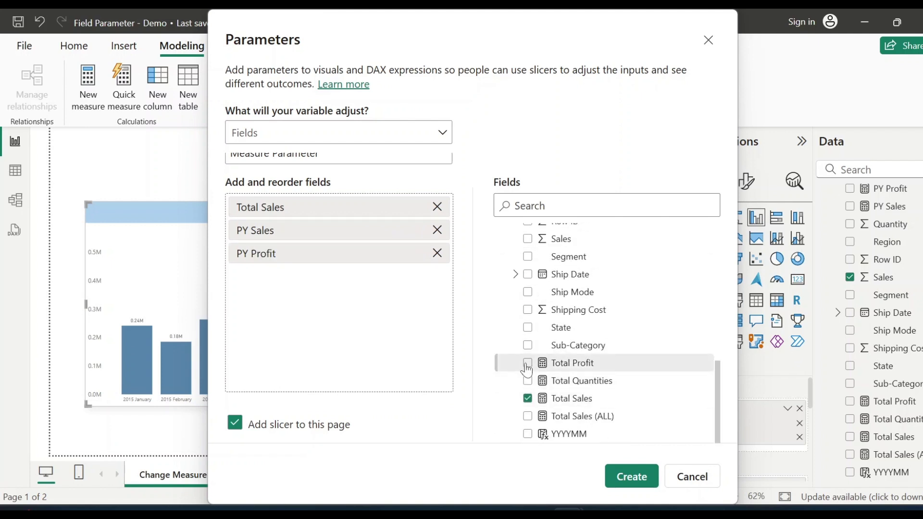
pyautogui.click(527, 362)
pyautogui.click(528, 380)
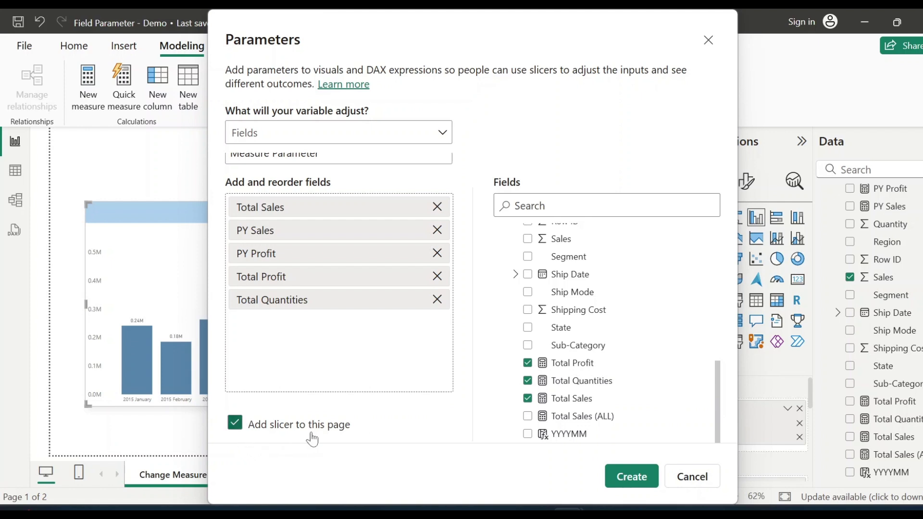
pyautogui.click(628, 478)
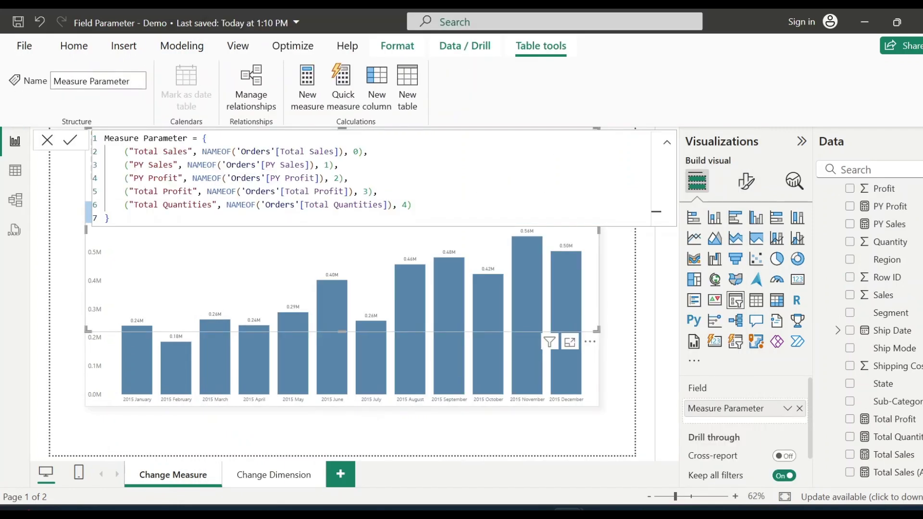
# Shrink the Measure Parameter slicer to fit above the column chart and set its style to Tile
pyautogui.click(47, 139)
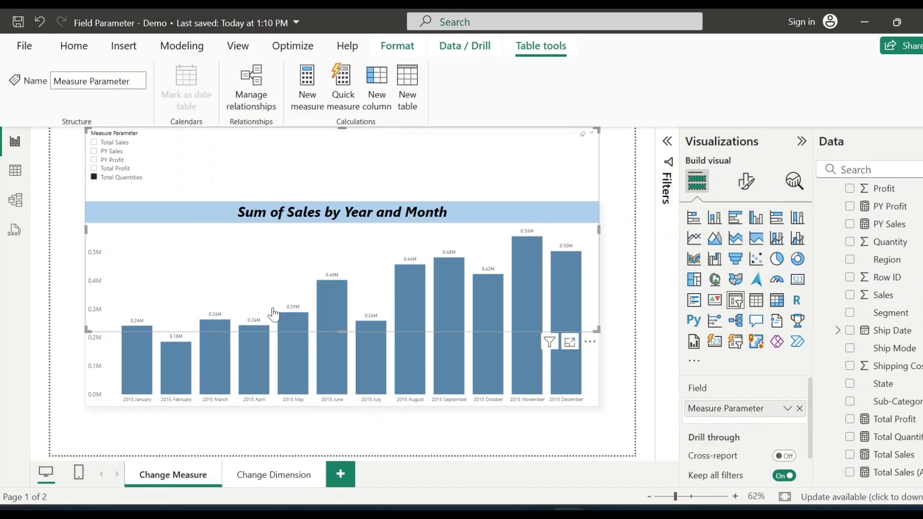
pyautogui.moveTo(342, 330); pyautogui.dragTo(324, 184)
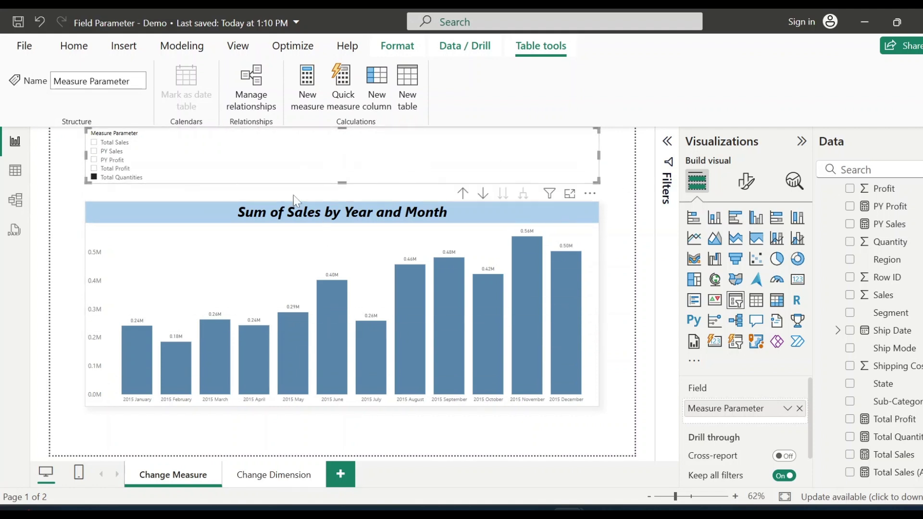
pyautogui.click(746, 181)
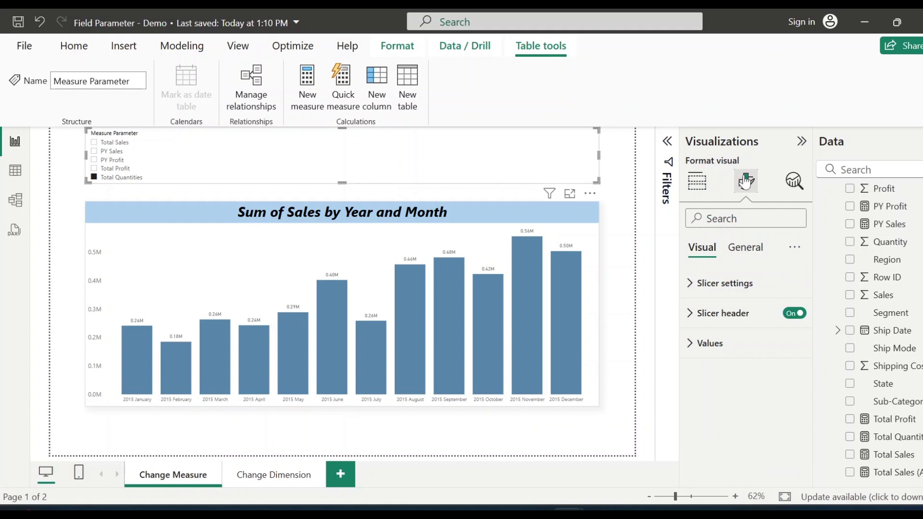
pyautogui.click(708, 291)
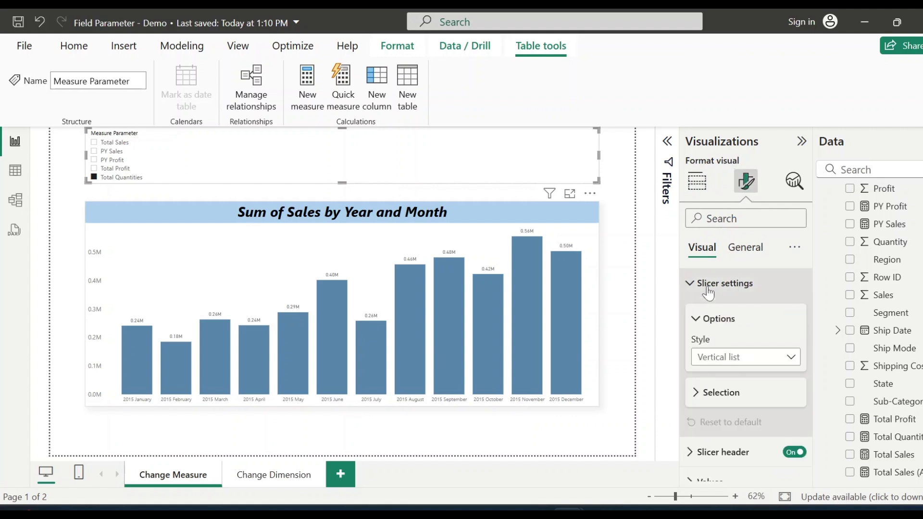
pyautogui.click(770, 358)
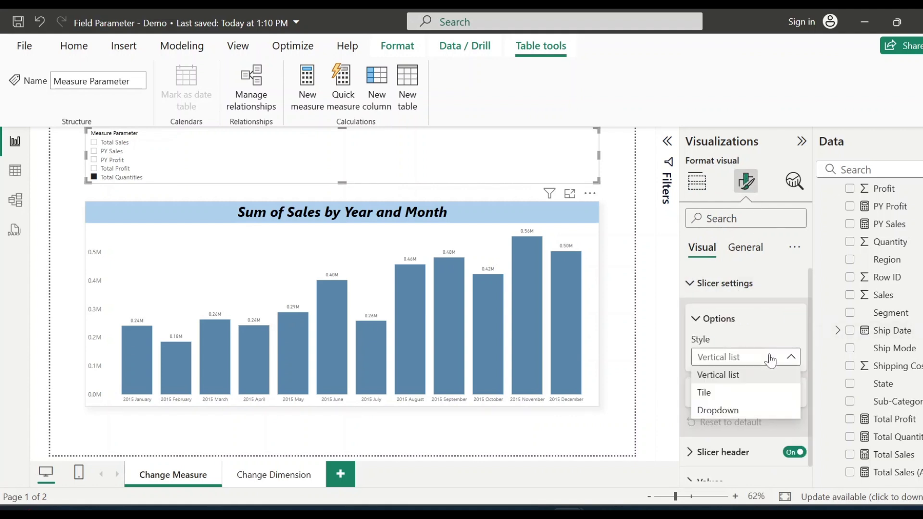
pyautogui.click(703, 393)
# Format the slicer tiles with bold white text and a light purple background
pyautogui.scroll(-4, 745, 384)
pyautogui.click(706, 299)
pyautogui.scroll(-2, 745, 385)
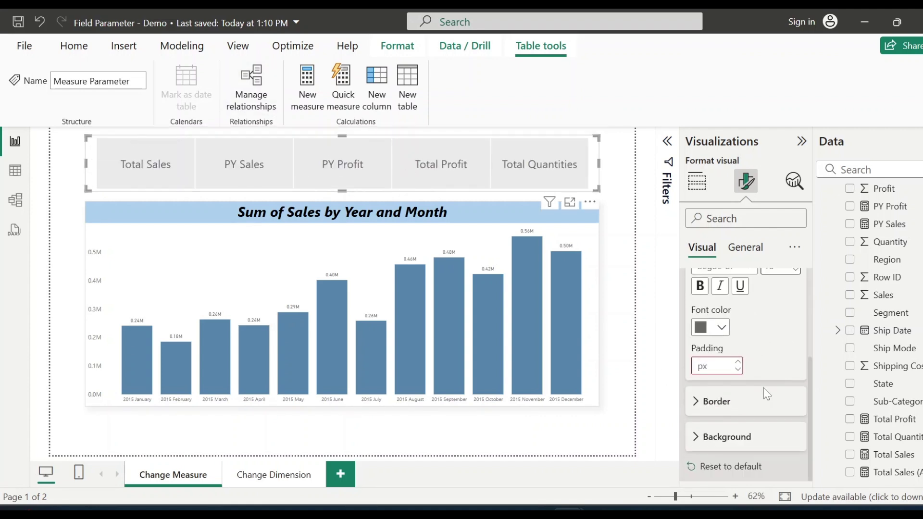
pyautogui.click(712, 436)
pyautogui.scroll(-1, 745, 385)
pyautogui.click(710, 437)
pyautogui.click(773, 257)
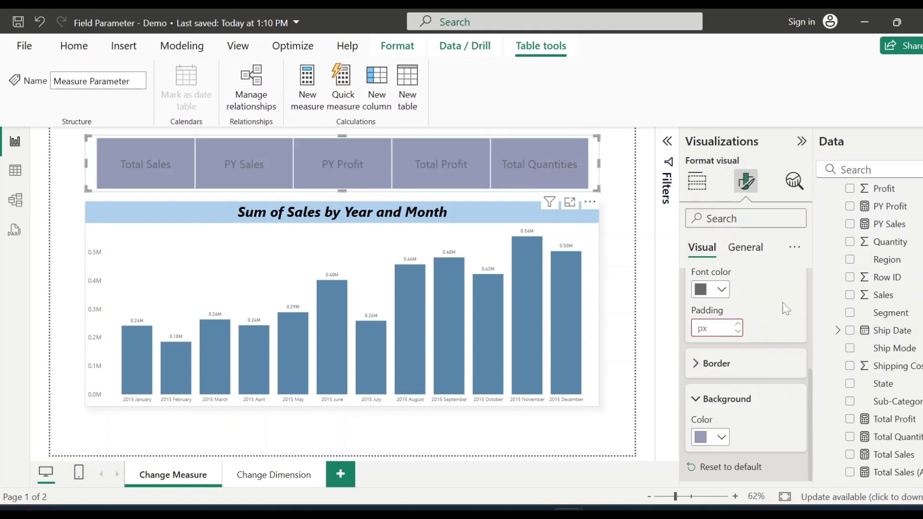
pyautogui.click(721, 437)
pyautogui.click(627, 273)
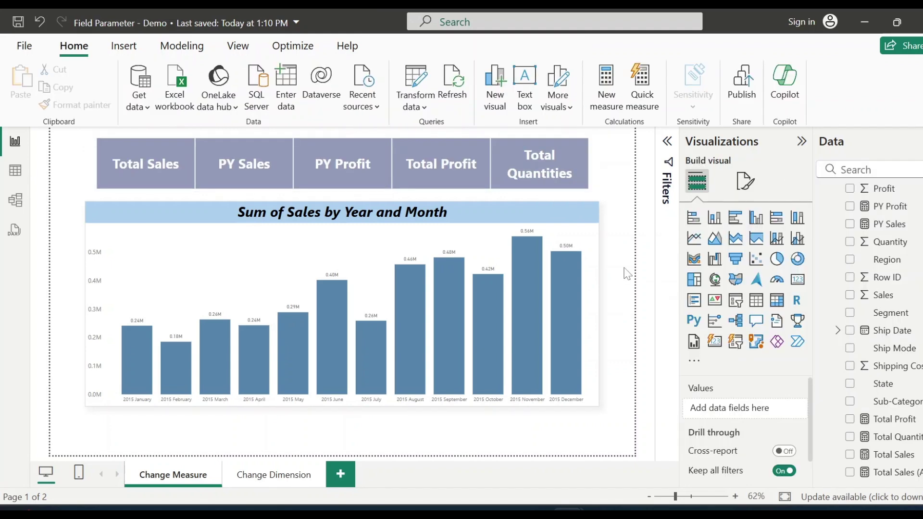
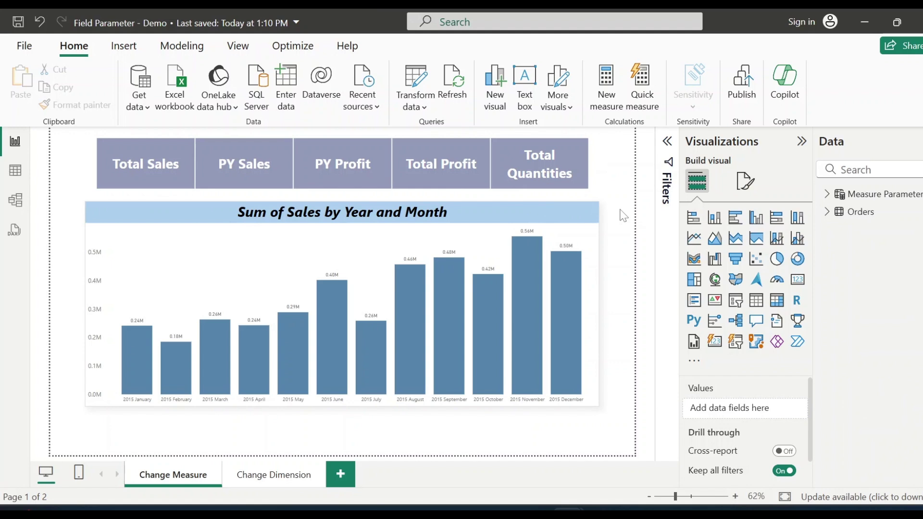
# Open the Measure Parameter formula and set the order index of PY Profit to 3 and Total Profit to 2
pyautogui.click(855, 197)
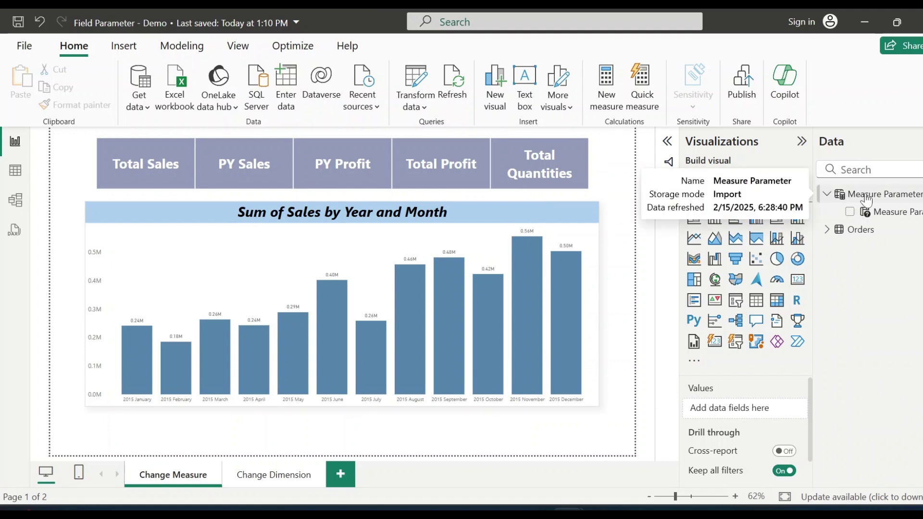
pyautogui.click(892, 221)
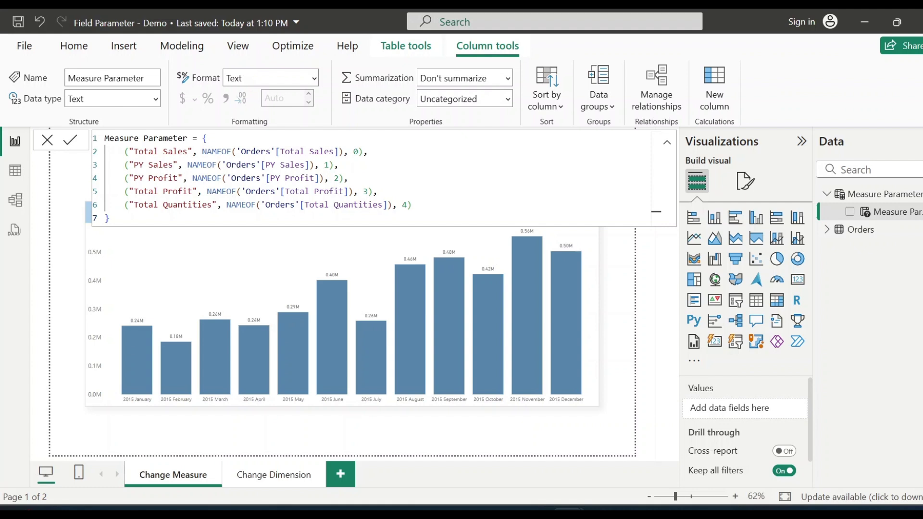
pyautogui.click(364, 152)
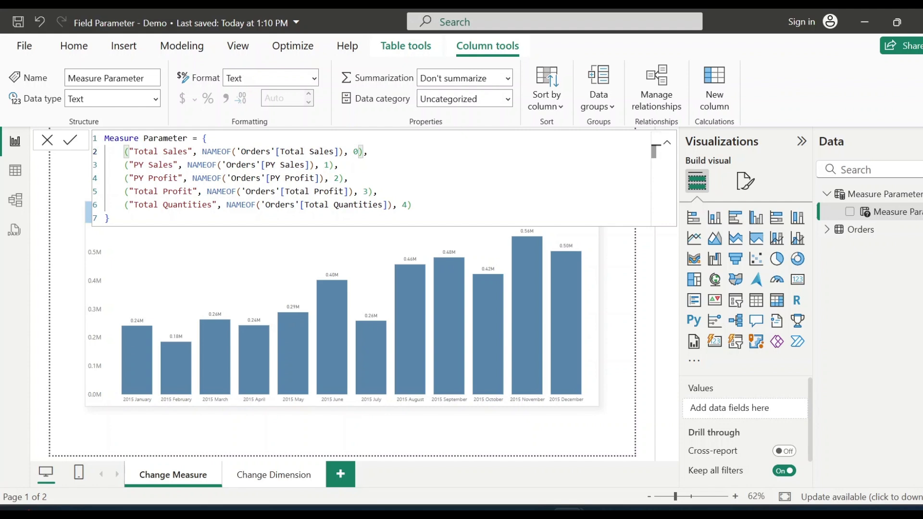
pyautogui.moveTo(134, 191); pyautogui.dragTo(193, 192)
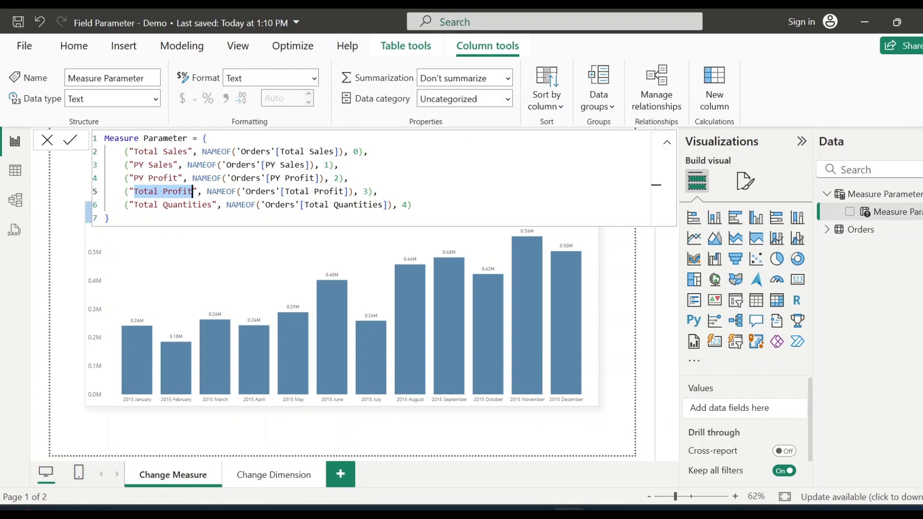
pyautogui.doubleClick(335, 178)
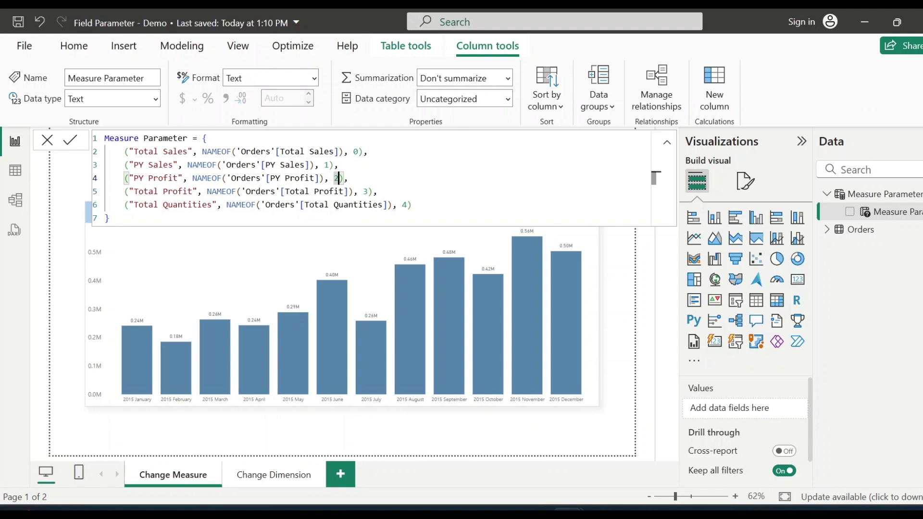
pyautogui.write('3')
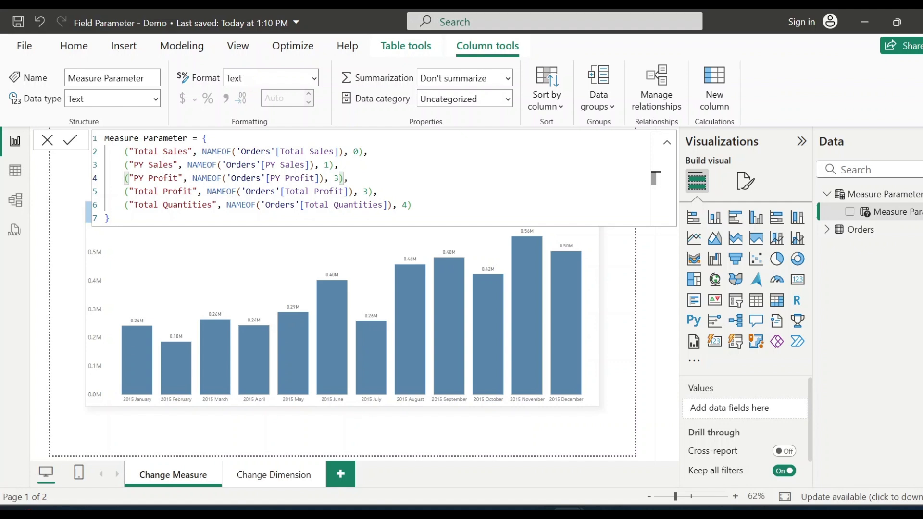
pyautogui.doubleClick(365, 192)
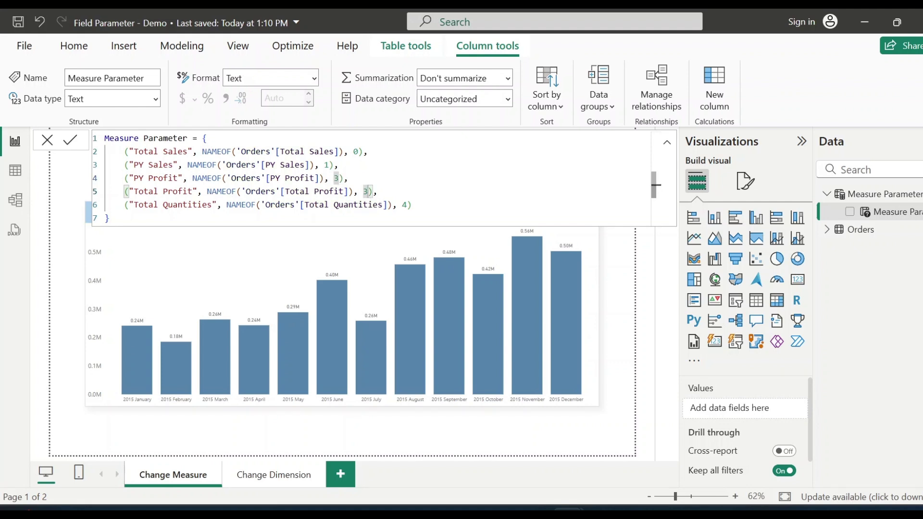
pyautogui.write('2')
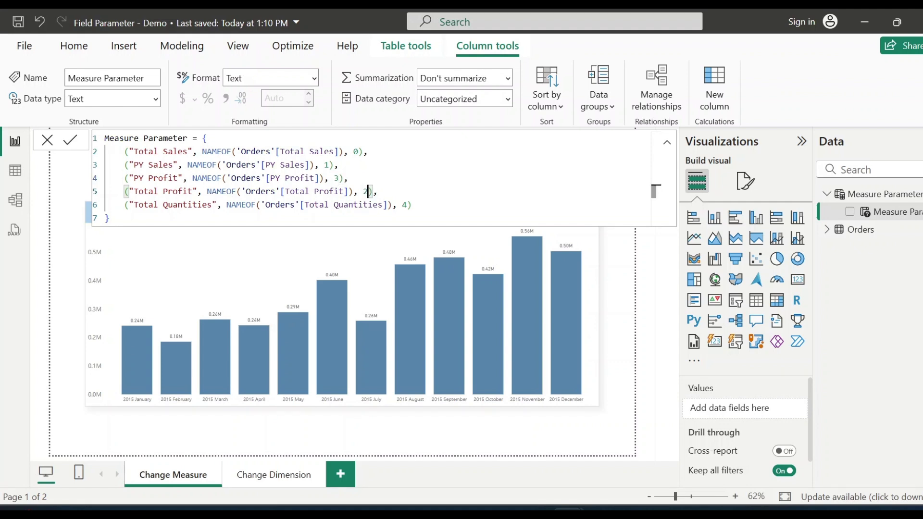
# Rename the Total Sales, Total Profit and Total Quantities labels in the formula to CY Sales, CY Profit and Quantities, and commit it
pyautogui.click(655, 205)
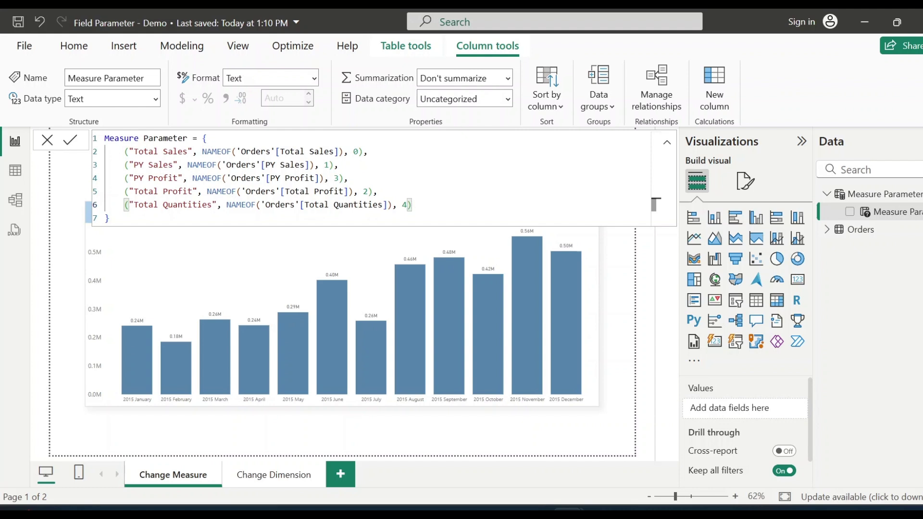
pyautogui.doubleClick(149, 151)
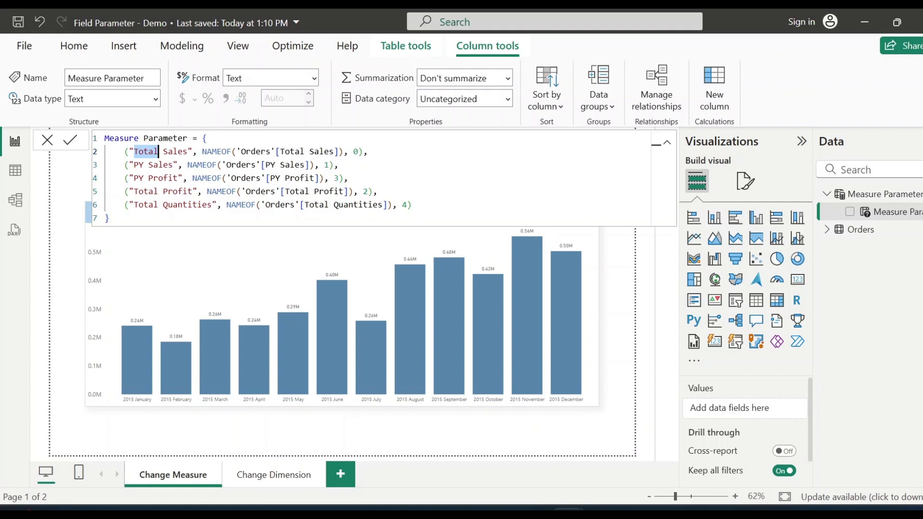
pyautogui.press('BackSpace')
pyautogui.write('CY')
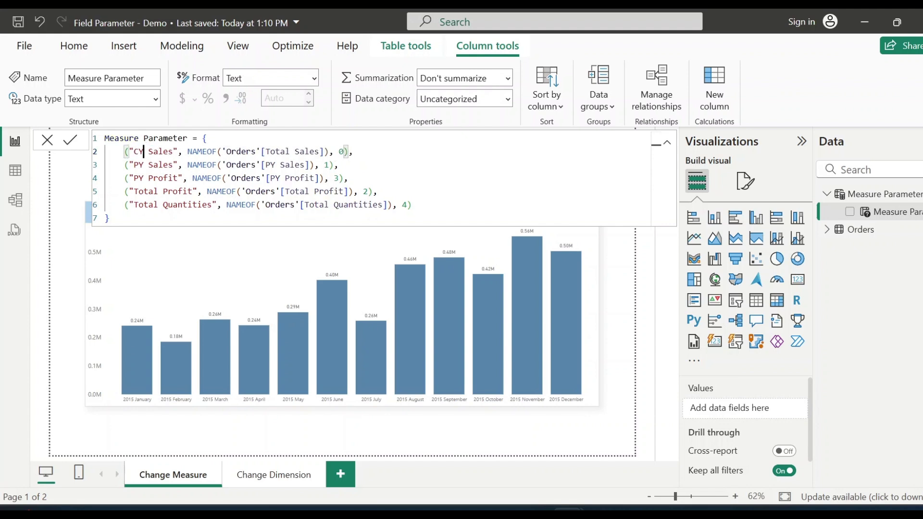
pyautogui.doubleClick(145, 191)
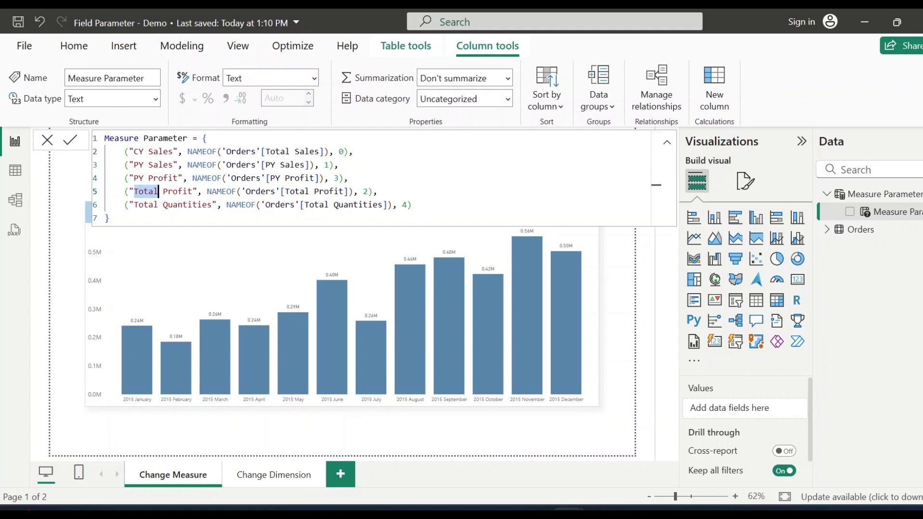
pyautogui.write('CY')
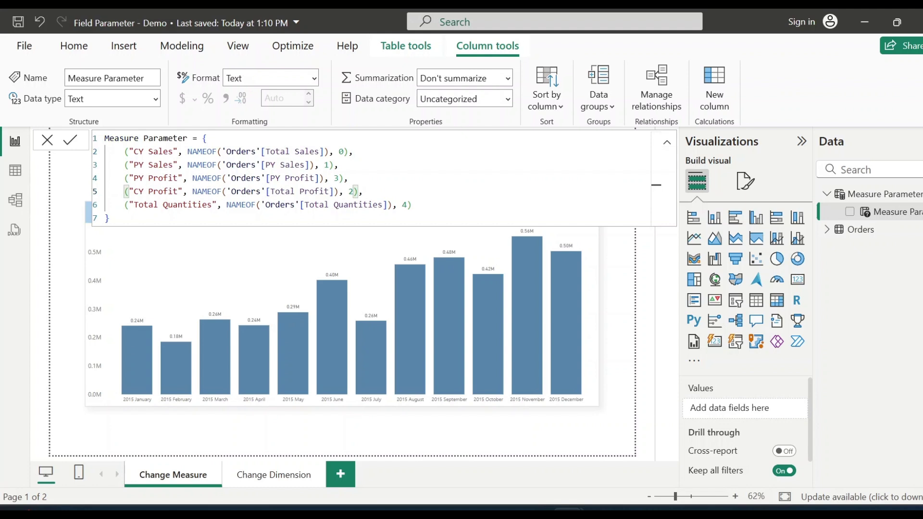
pyautogui.doubleClick(146, 205)
pyautogui.press('BackSpace')
pyautogui.press('Delete')
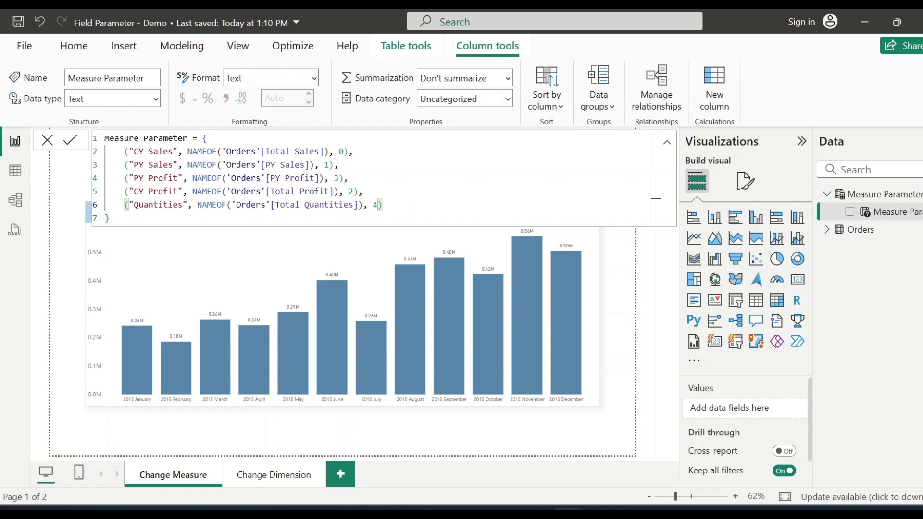
pyautogui.click(70, 140)
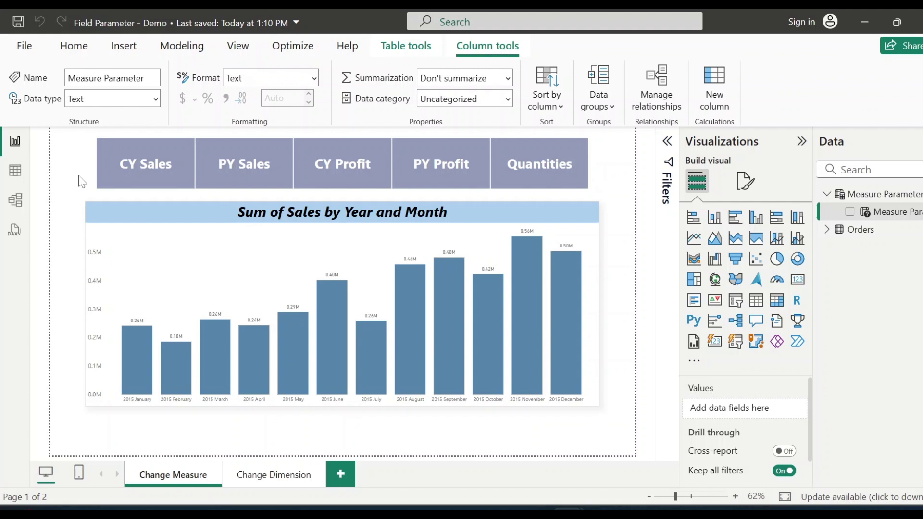
# Try the CY Sales, PY Sales, CY Profit and Quantities slicer tiles to check whether the column chart responds
pyautogui.click(145, 173)
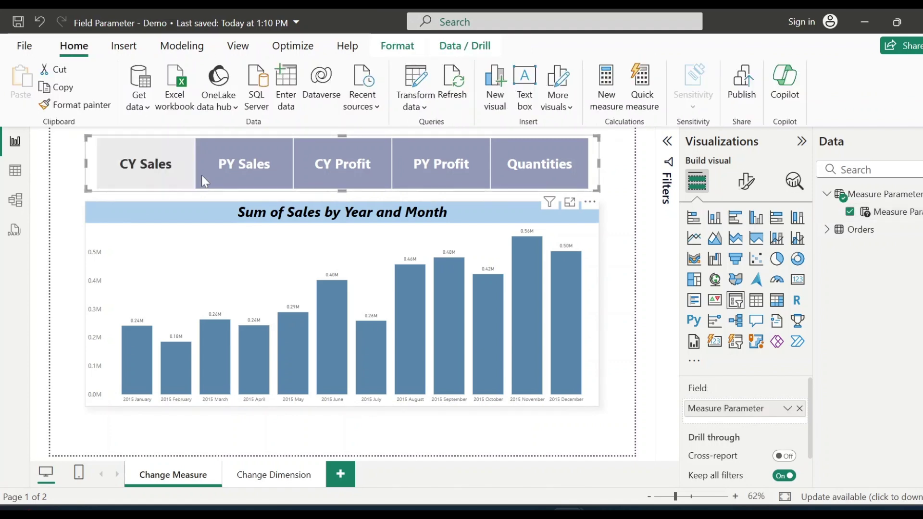
pyautogui.click(264, 161)
pyautogui.click(343, 153)
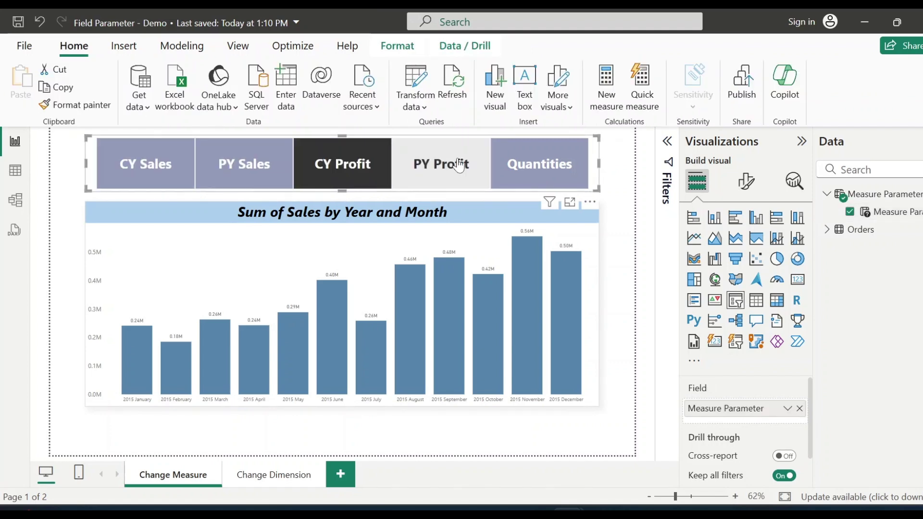
pyautogui.click(538, 163)
pyautogui.click(614, 268)
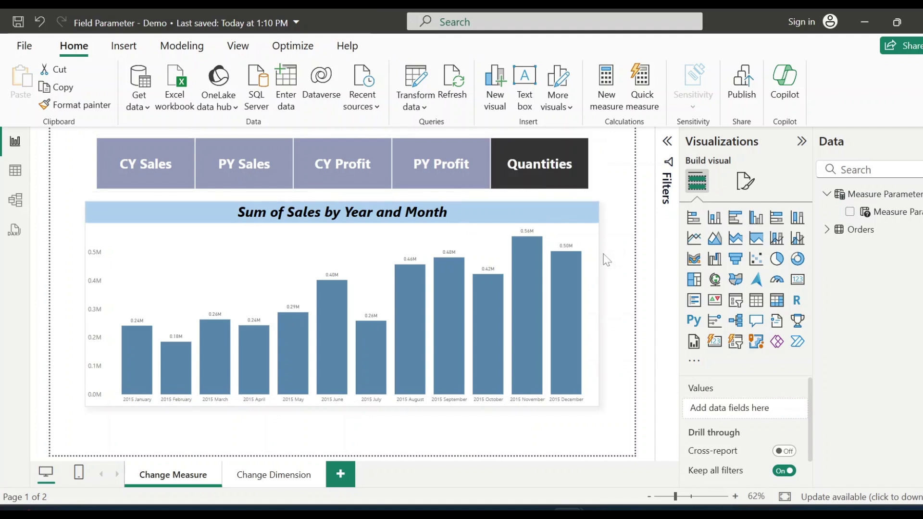
pyautogui.click(62, 261)
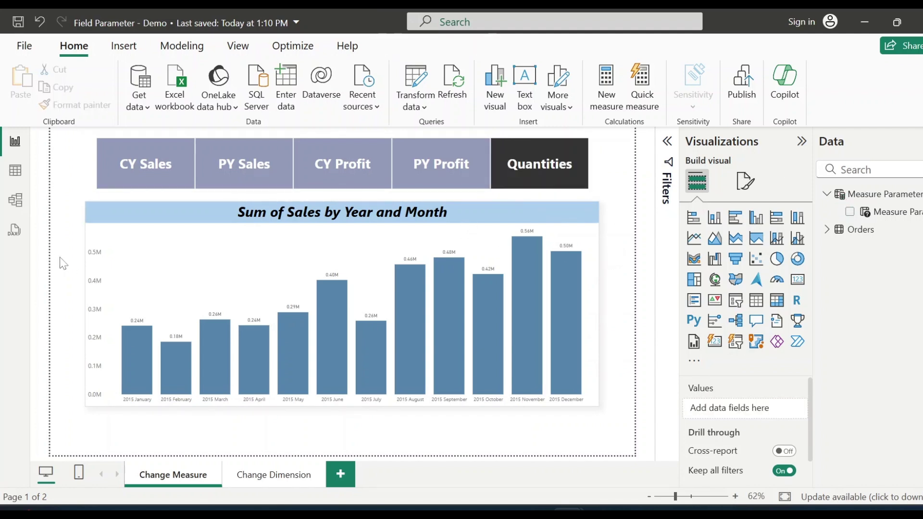
pyautogui.click(161, 176)
pyautogui.click(242, 169)
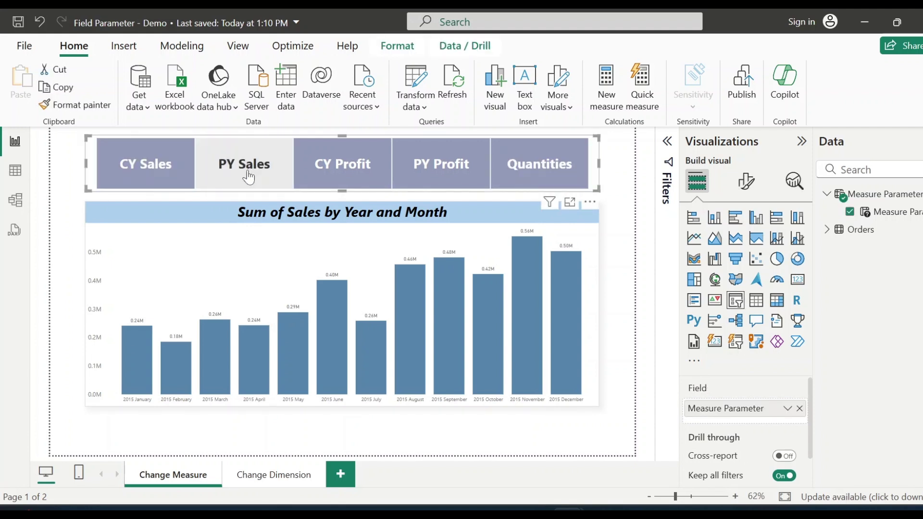
pyautogui.click(317, 171)
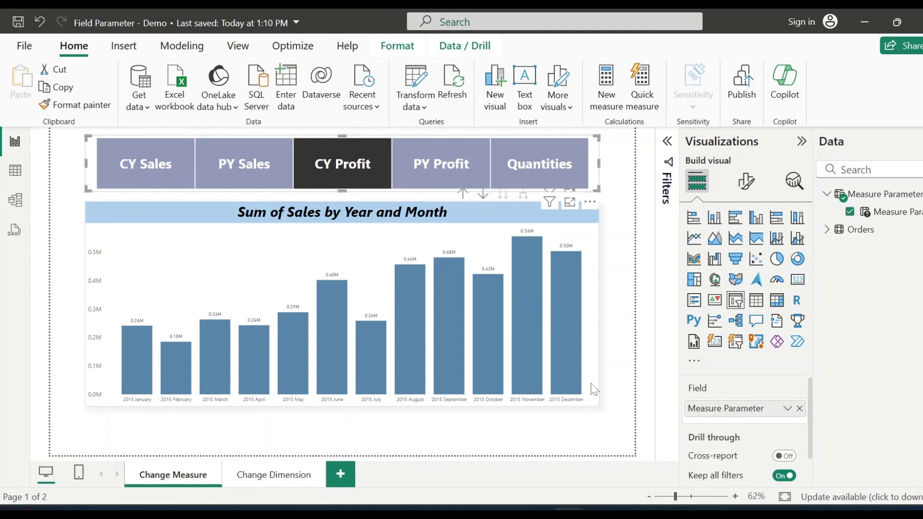
# Replace Sum of Sales on the column chart's Y-axis with the Measure Parameter field
pyautogui.click(591, 358)
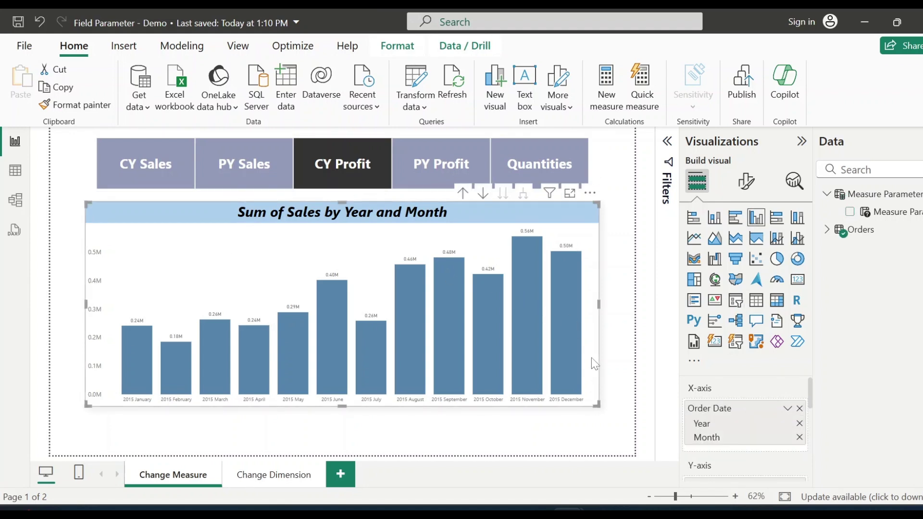
pyautogui.scroll(-3, 746, 398)
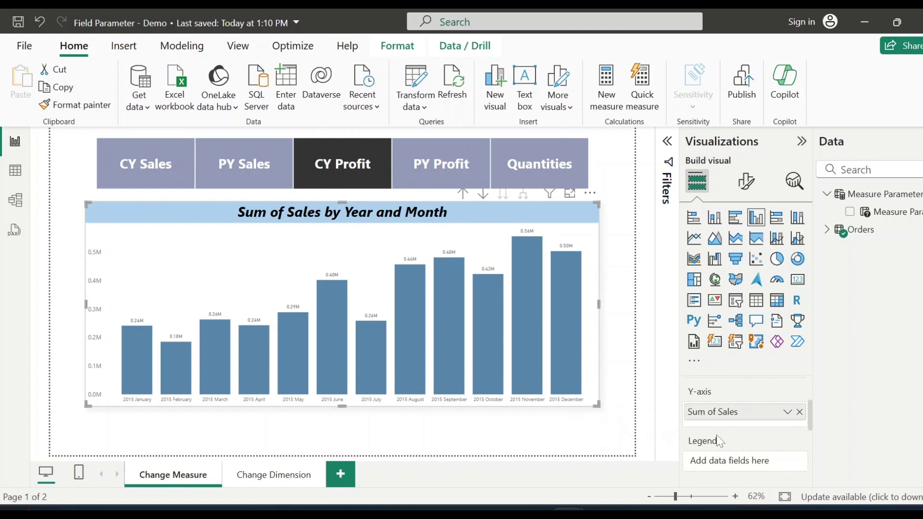
pyautogui.click(799, 412)
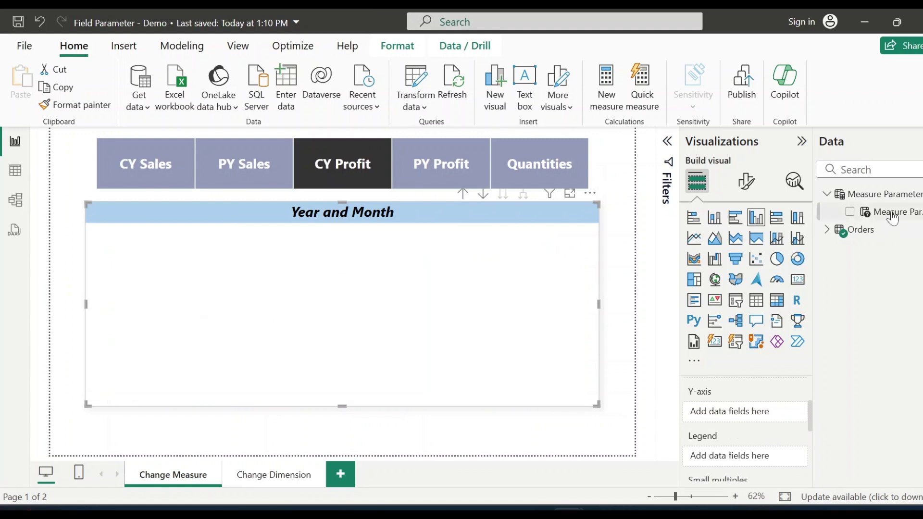
pyautogui.moveTo(892, 212); pyautogui.dragTo(758, 413)
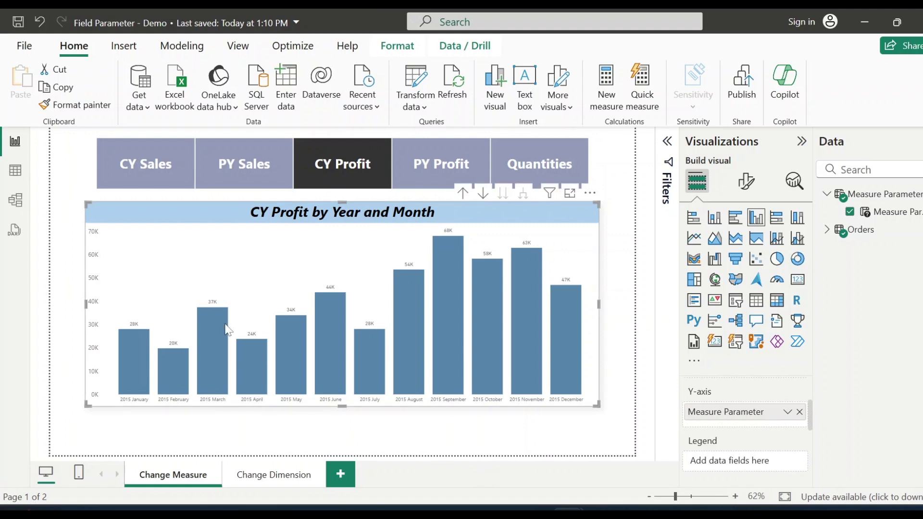
# Switch the column chart through CY Sales, PY Sales, CY Profit, PY Profit and Quantities using the slicer
pyautogui.click(120, 171)
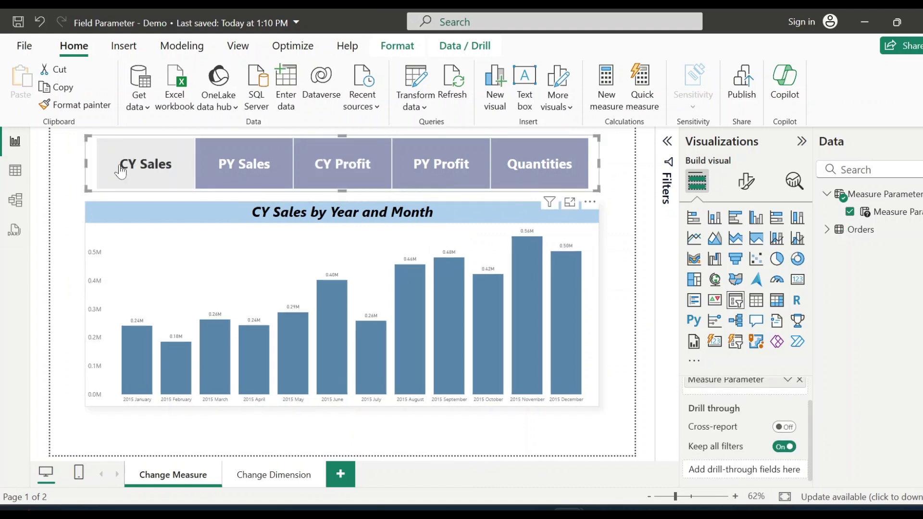
pyautogui.click(246, 167)
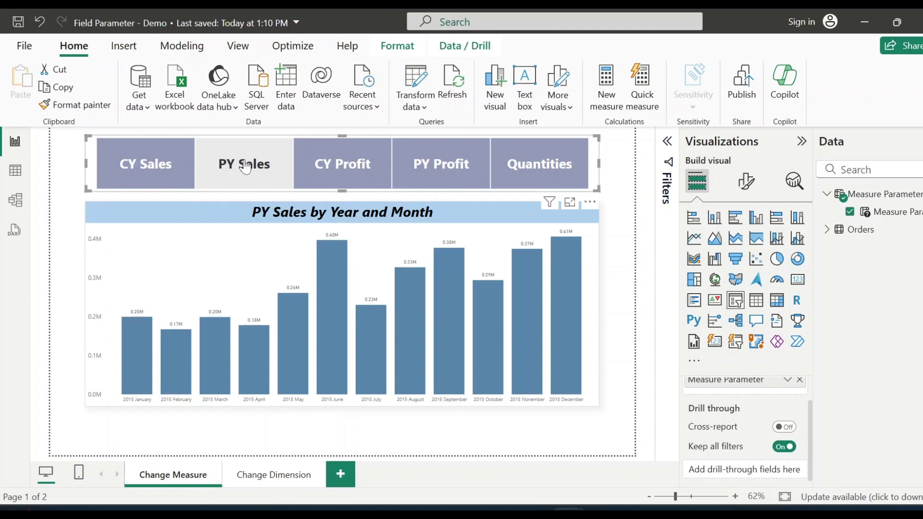
pyautogui.click(366, 165)
pyautogui.click(478, 165)
pyautogui.click(539, 166)
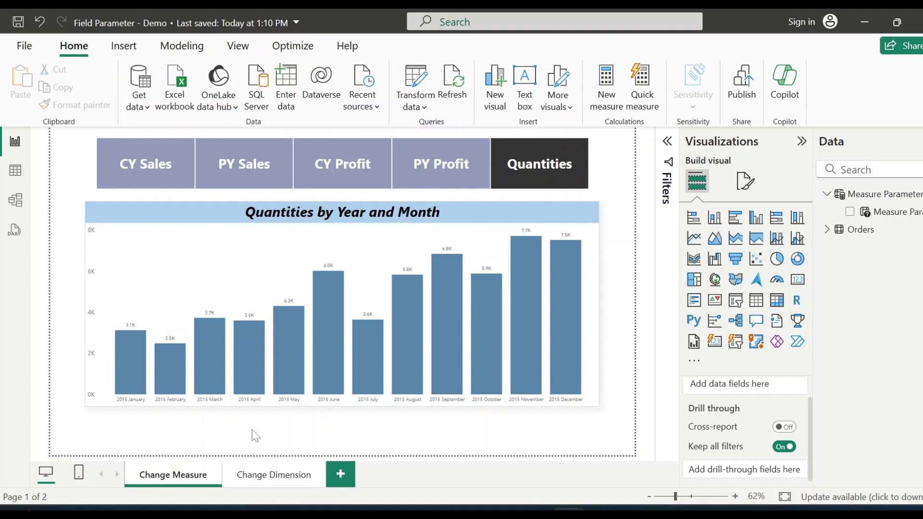
# Compare CY Sales with PY Sales and CY Profit with PY Profit in the chart by selecting each pair of tiles together
pyautogui.click(154, 172)
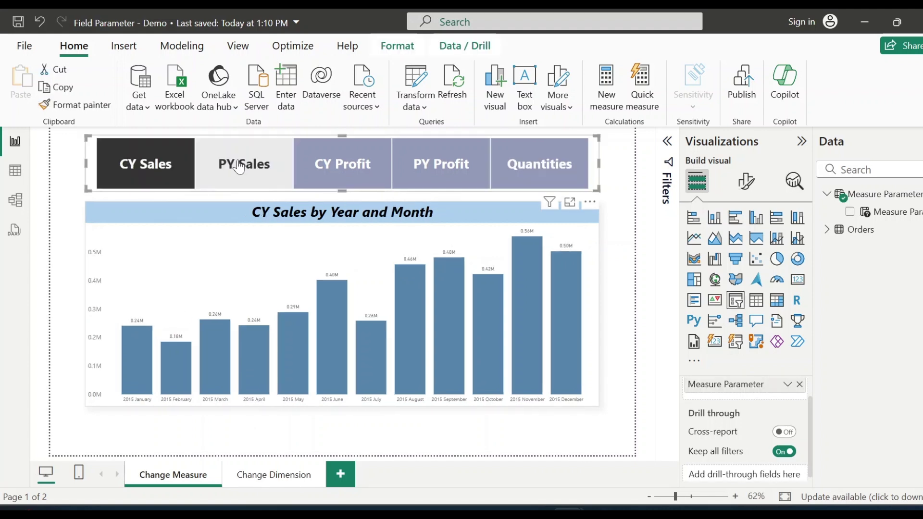
pyautogui.keyDown('ctrl'); pyautogui.click(237, 165); pyautogui.keyUp('ctrl')
pyautogui.click(338, 160)
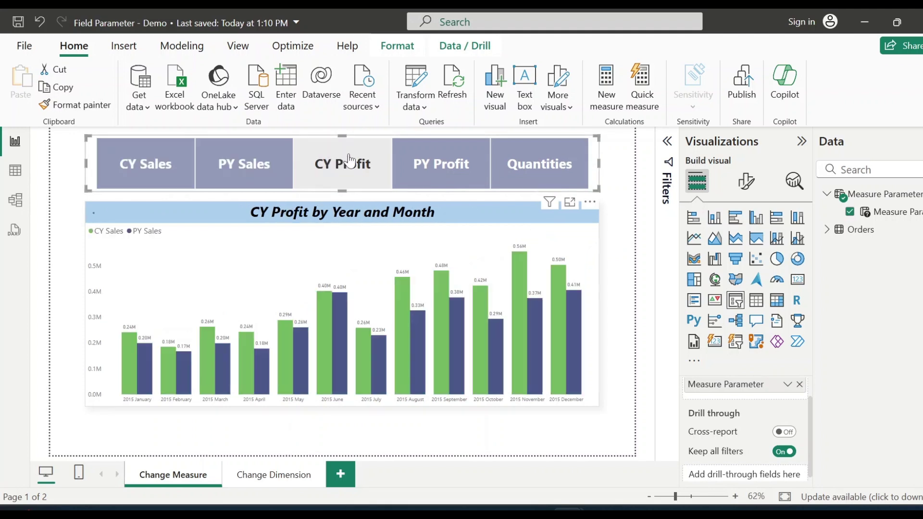
pyautogui.keyDown('ctrl'); pyautogui.click(447, 164); pyautogui.keyUp('ctrl')
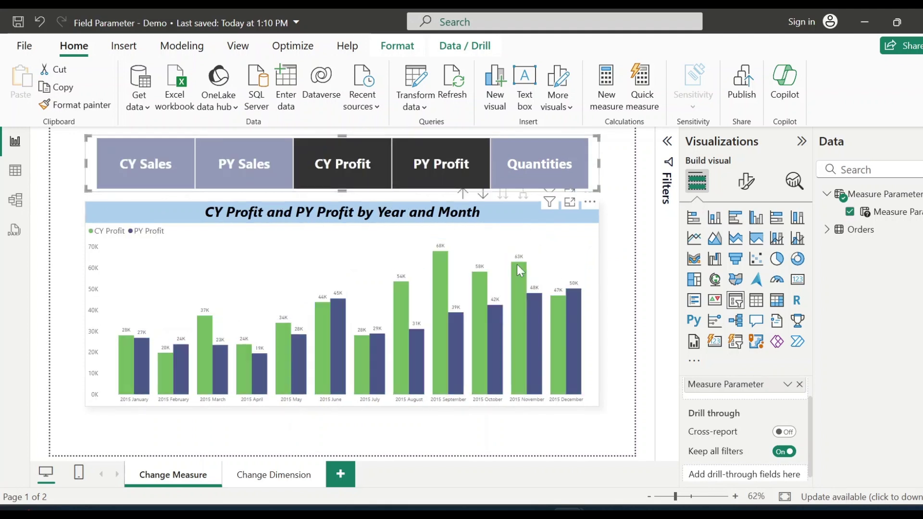
pyautogui.click(412, 425)
# Start a new fields parameter named Dimension Parameter for the Change Dimension page
pyautogui.click(257, 473)
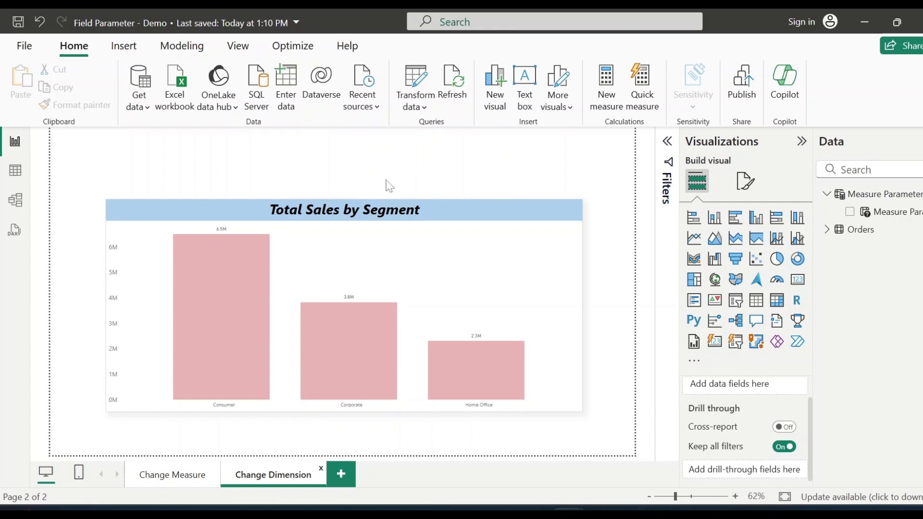
pyautogui.click(196, 48)
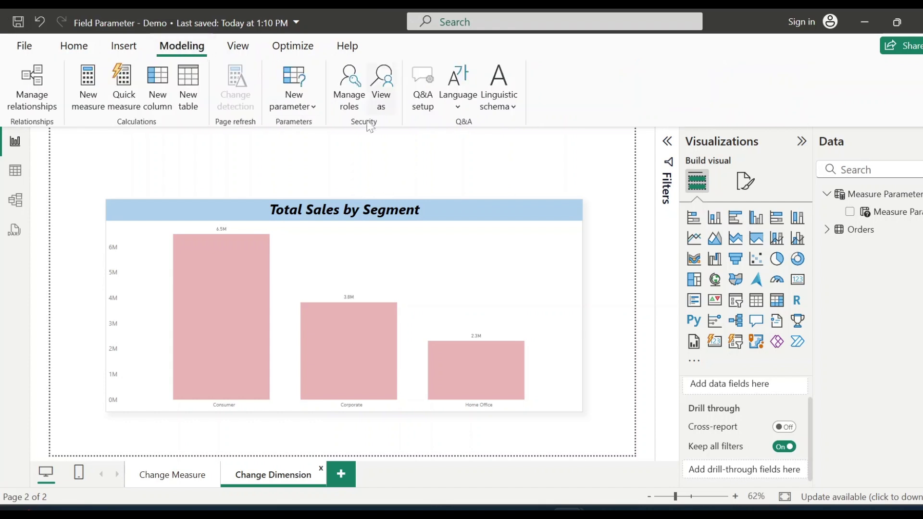
pyautogui.click(302, 107)
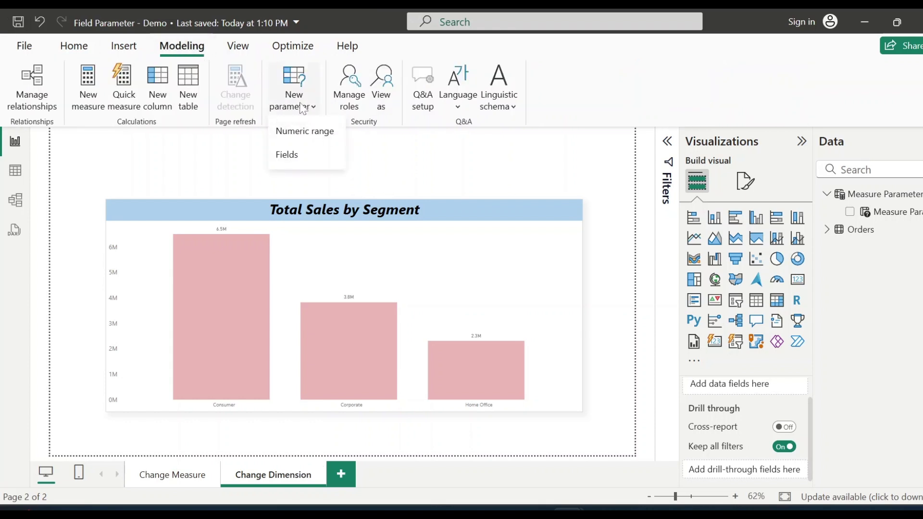
pyautogui.click(288, 155)
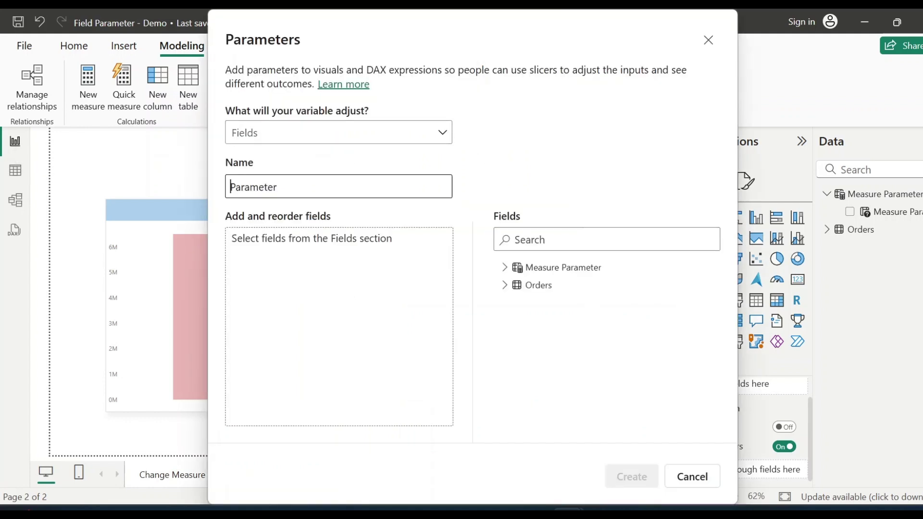
pyautogui.write('Dimension')
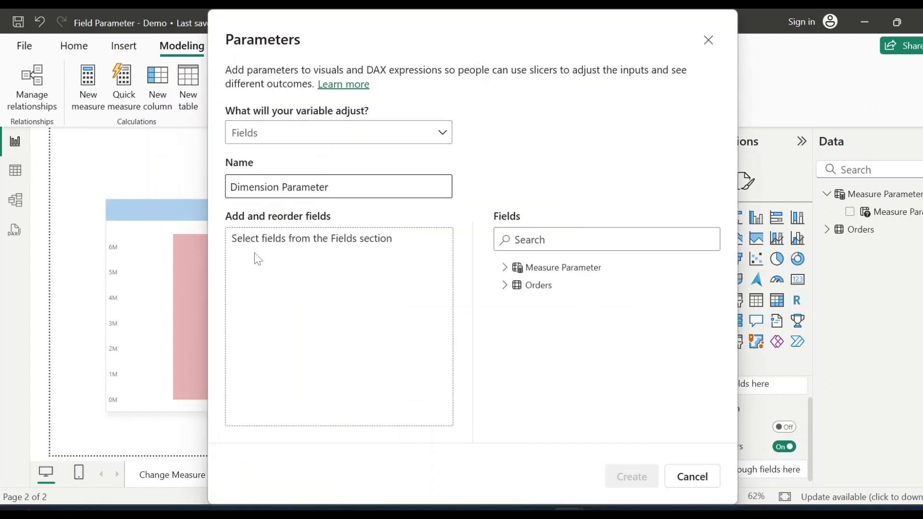
# Add Category, Segment and Market from the Orders table to the parameter and create it with a slicer on the page
pyautogui.click(504, 285)
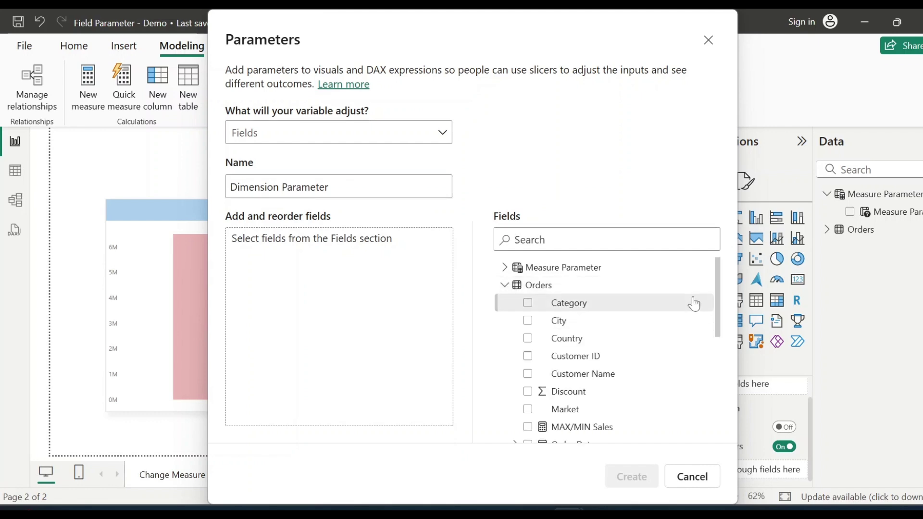
pyautogui.scroll(-3, 693, 304)
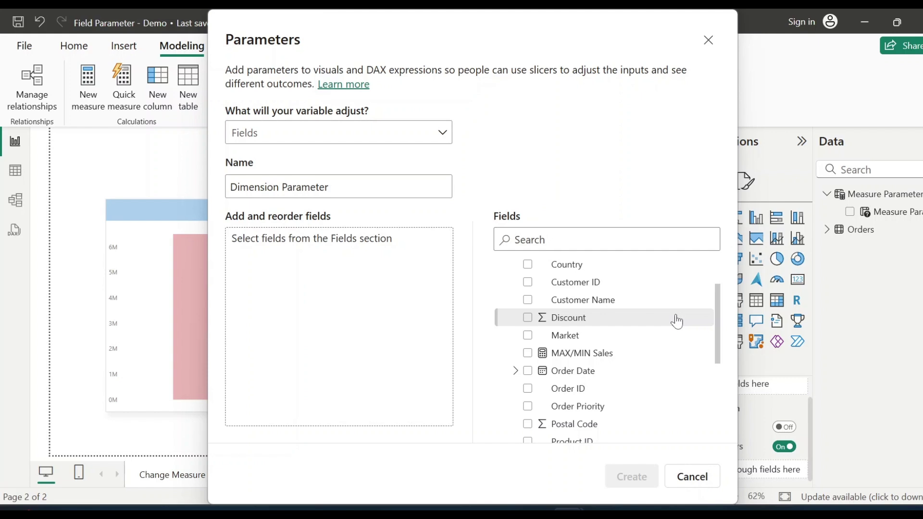
pyautogui.scroll(-3, 673, 321)
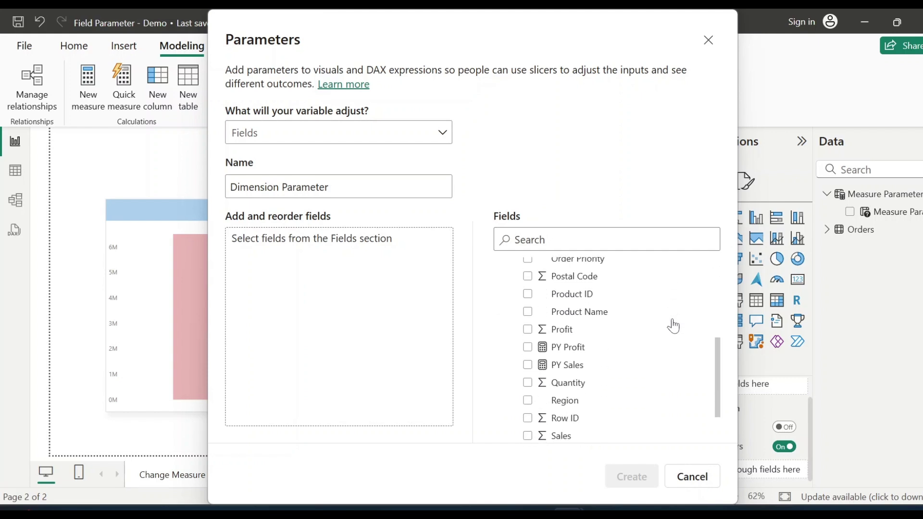
pyautogui.scroll(5, 670, 321)
pyautogui.click(528, 303)
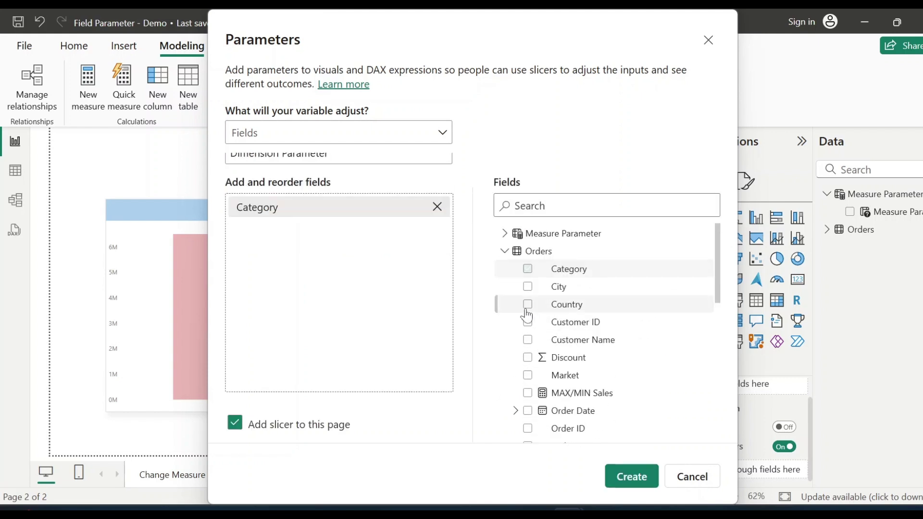
pyautogui.scroll(-3, 654, 321)
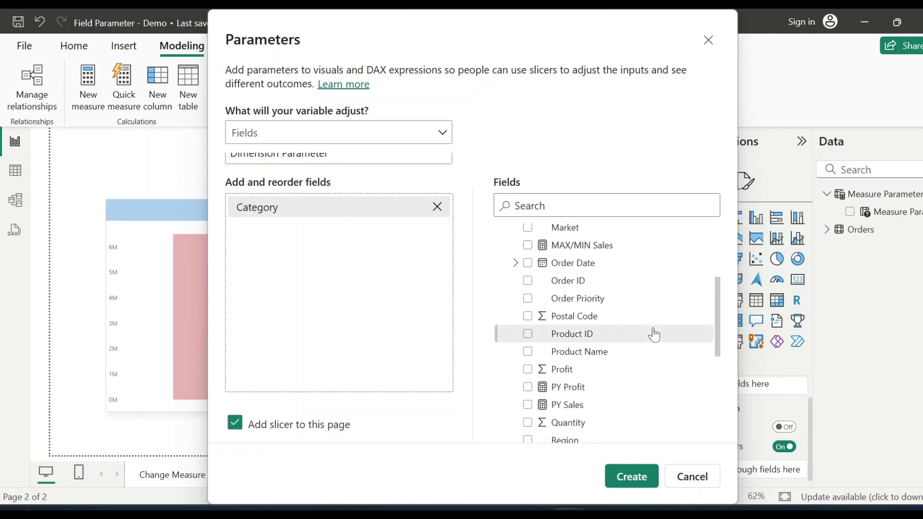
pyautogui.scroll(-3, 653, 333)
pyautogui.click(528, 273)
pyautogui.scroll(3, 663, 336)
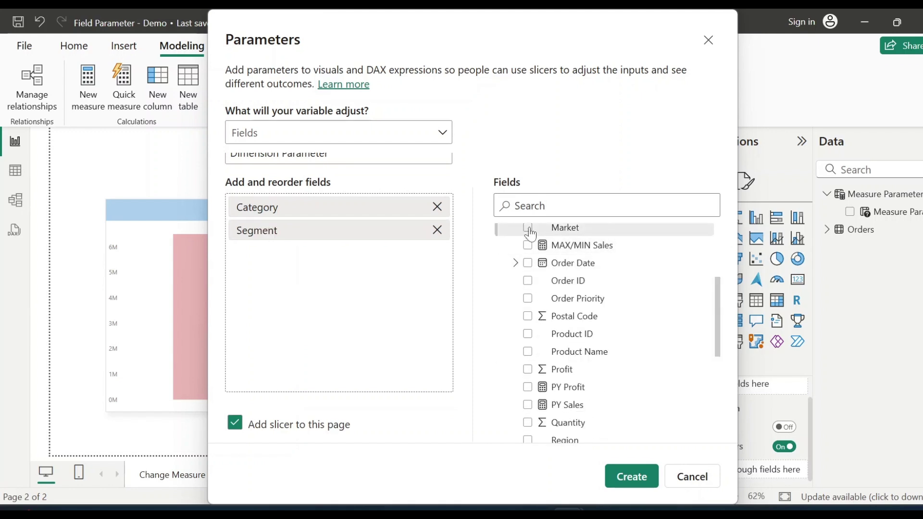
pyautogui.click(528, 230)
pyautogui.scroll(2, 534, 249)
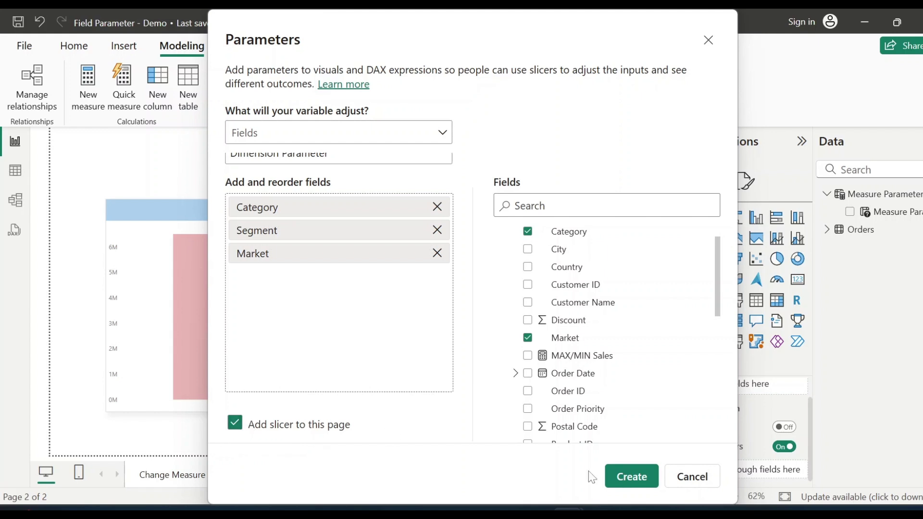
pyautogui.click(622, 479)
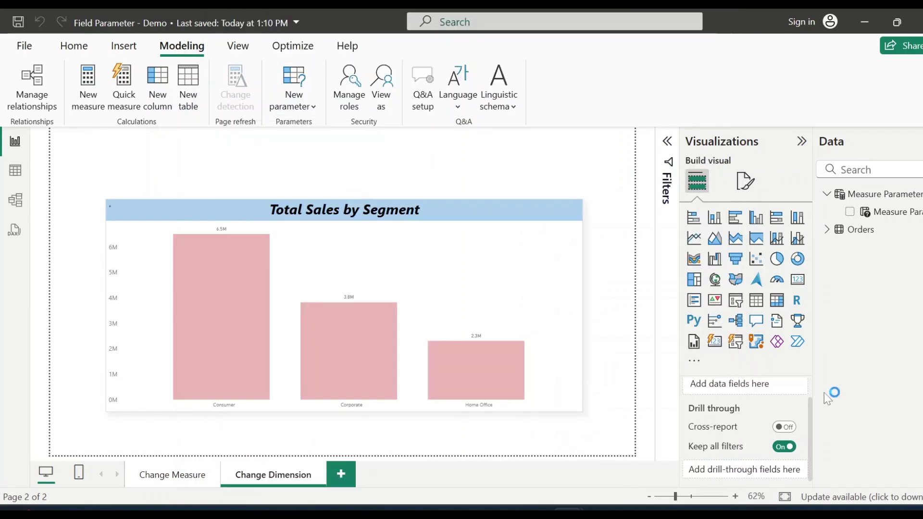
# Shrink the Dimension Parameter slicer to fit above the chart, set its style to Tile and turn off its header
pyautogui.click(47, 141)
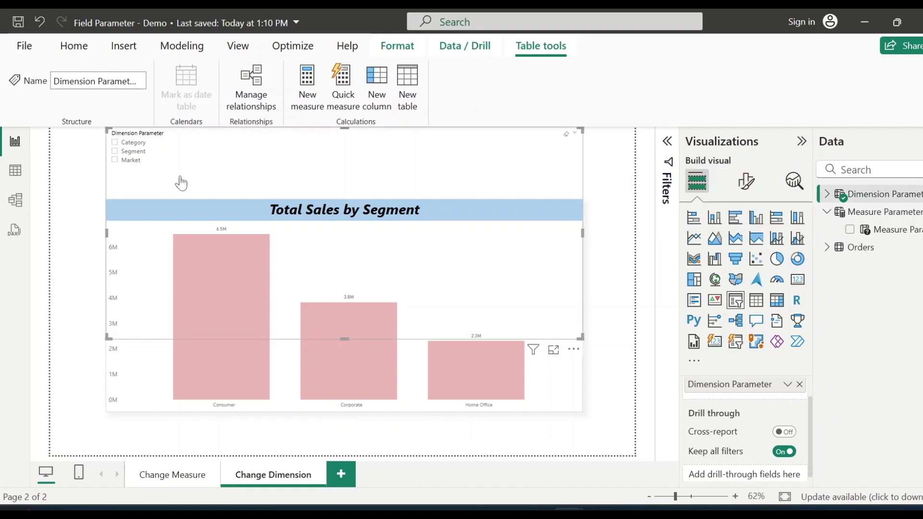
pyautogui.moveTo(320, 339); pyautogui.dragTo(330, 180)
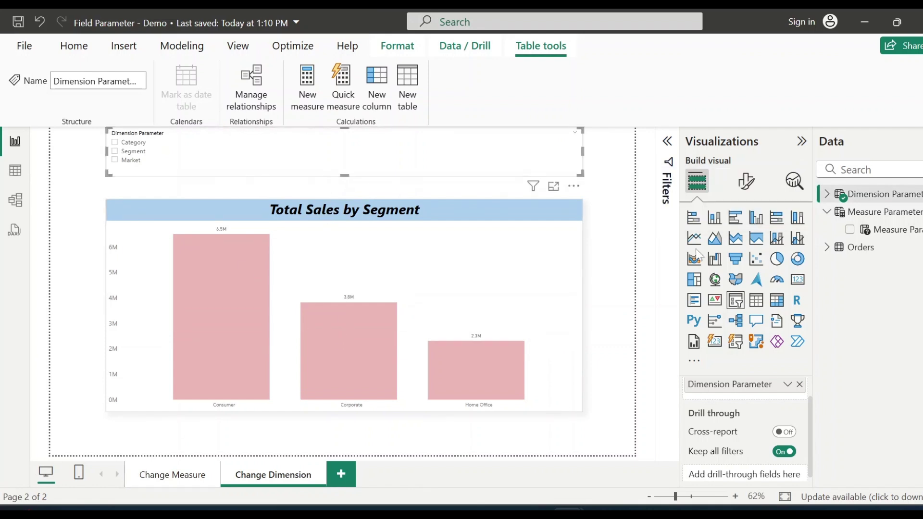
pyautogui.click(746, 181)
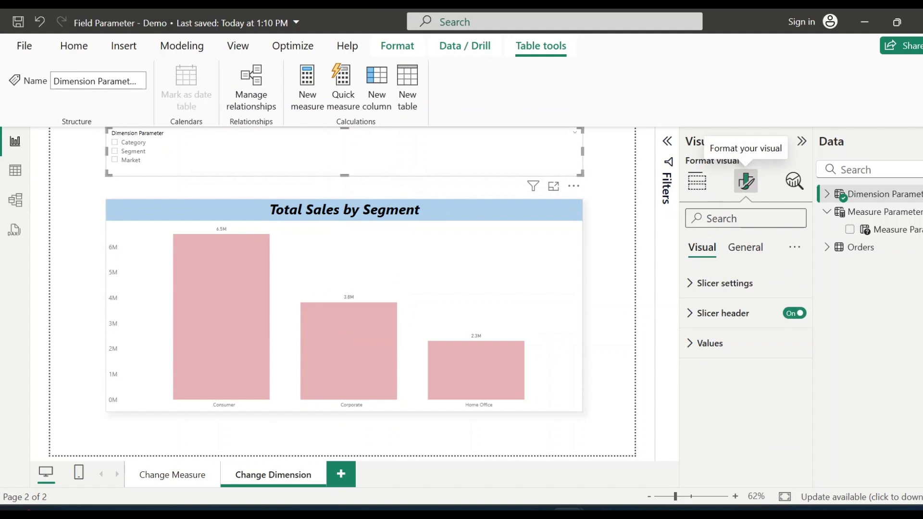
pyautogui.click(725, 283)
pyautogui.click(745, 357)
pyautogui.click(706, 391)
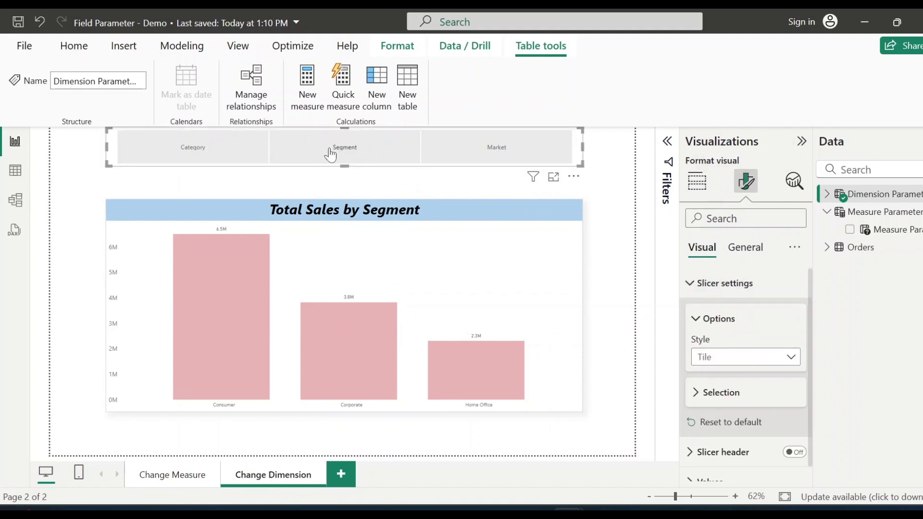
# Copy the formatting of the measure slicer on the Change Measure page onto the Dimension Parameter slicer using Format painter
pyautogui.click(176, 475)
pyautogui.click(223, 161)
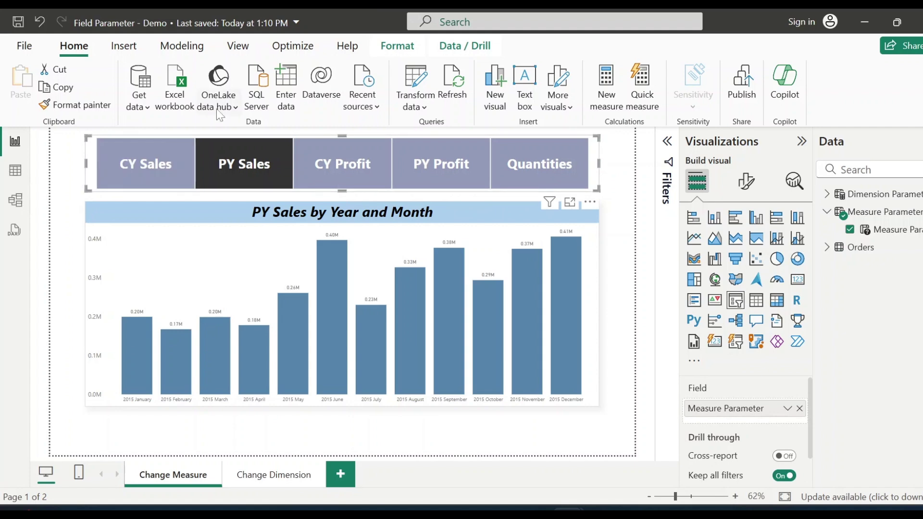
pyautogui.click(77, 105)
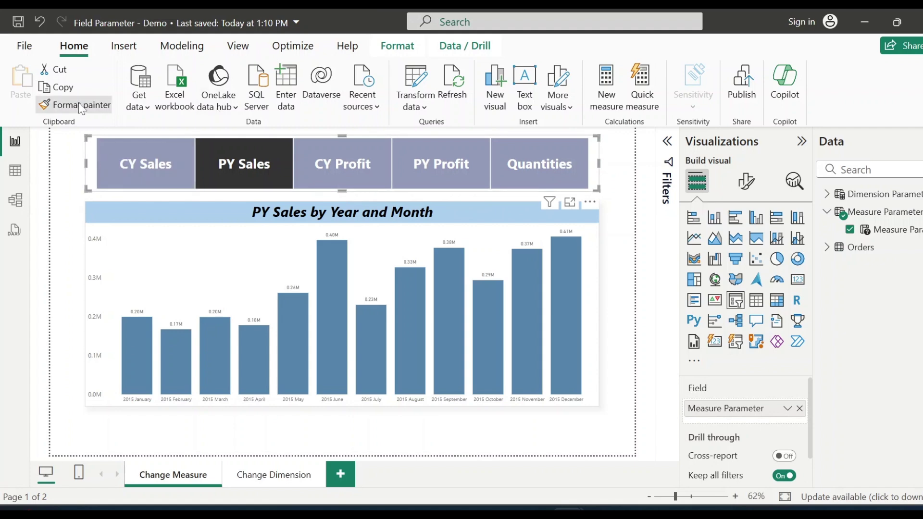
pyautogui.click(288, 477)
pyautogui.click(115, 161)
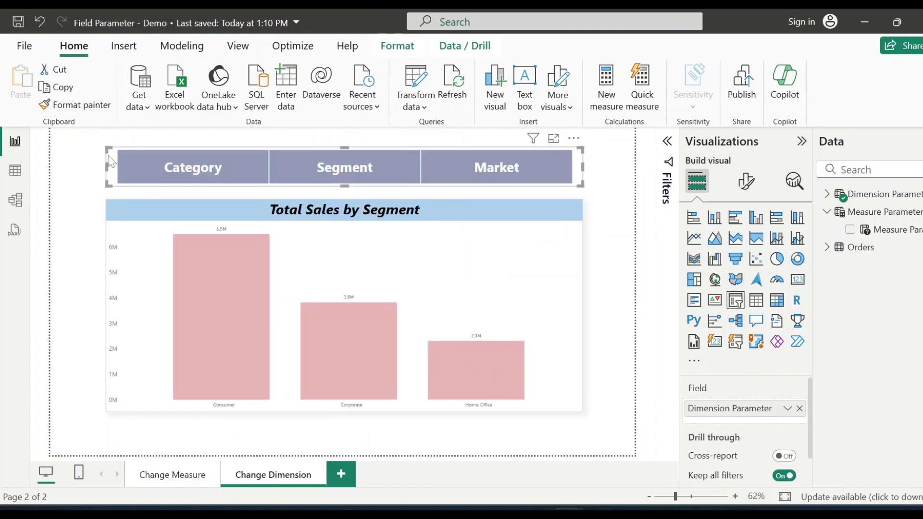
# Try the Category, Segment and Market slicer tiles to check whether the Total Sales chart responds
pyautogui.click(130, 167)
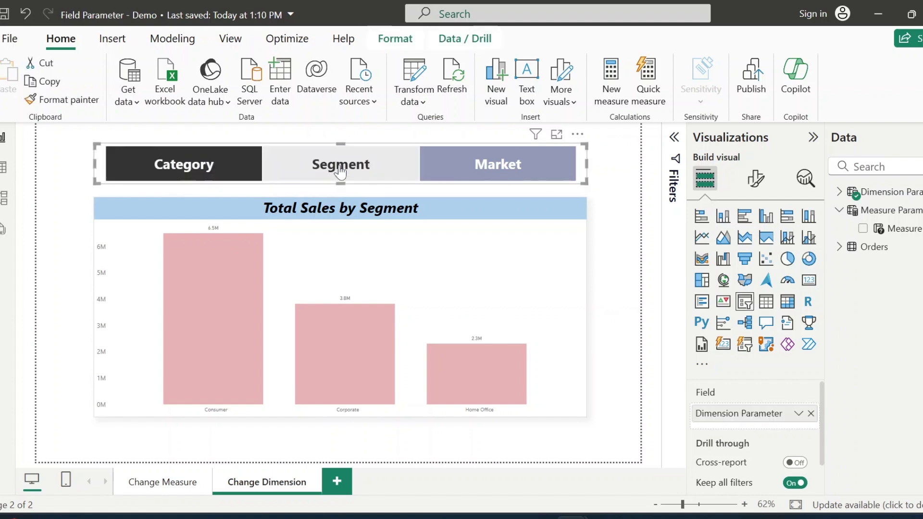
pyautogui.click(340, 171)
pyautogui.click(499, 171)
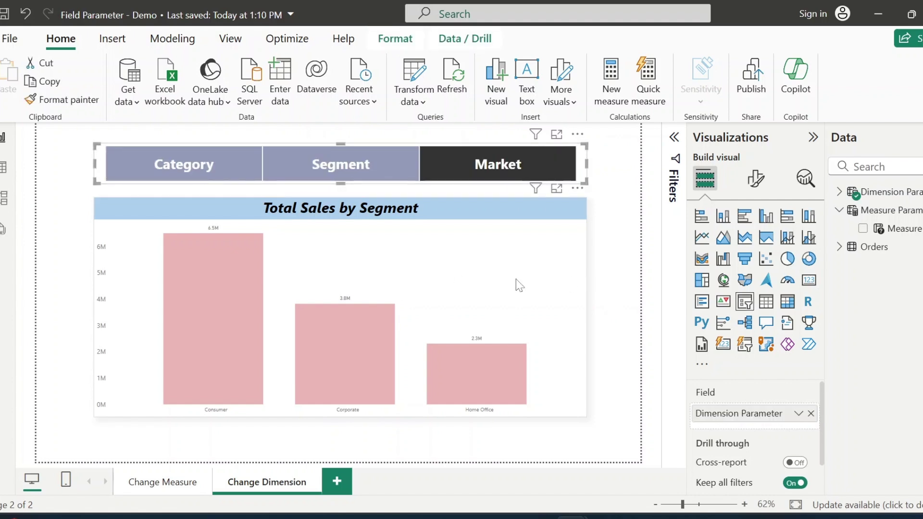
pyautogui.click(541, 270)
pyautogui.click(587, 165)
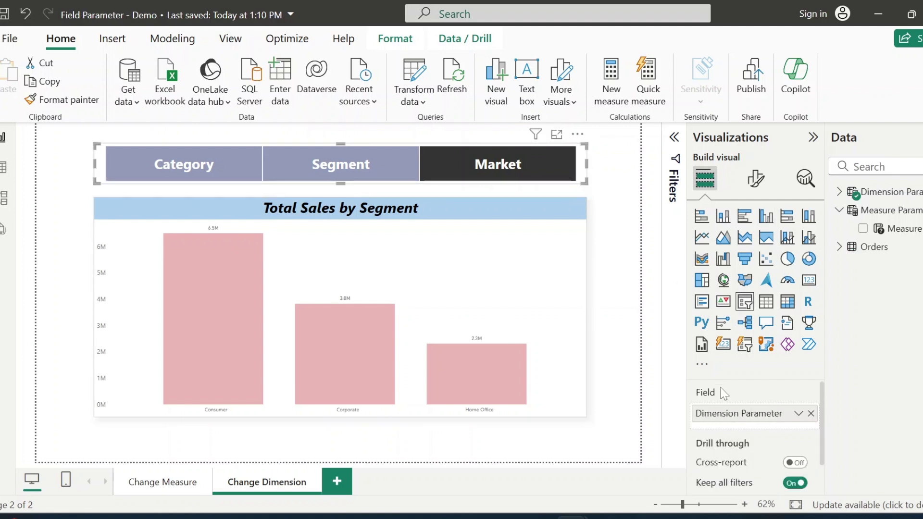
# Replace Segment on the Total Sales chart's X-axis with the Dimension Parameter field
pyautogui.click(541, 283)
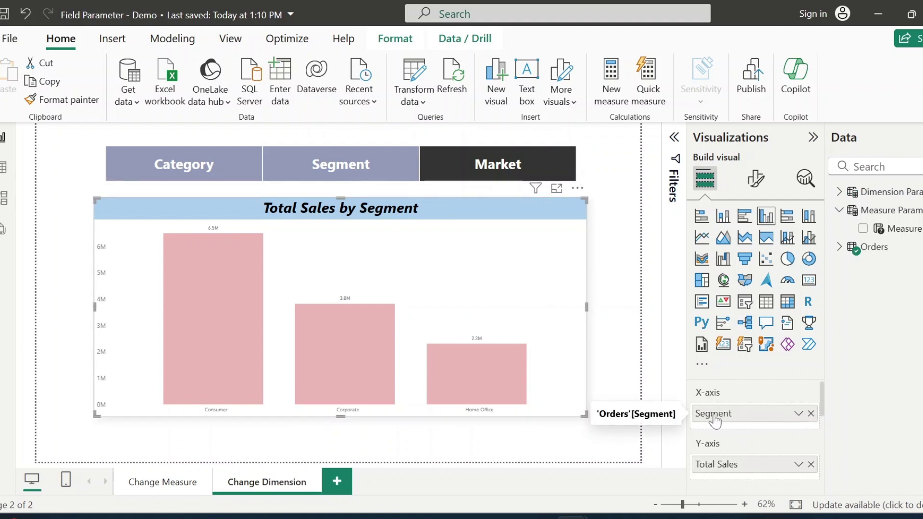
pyautogui.click(811, 415)
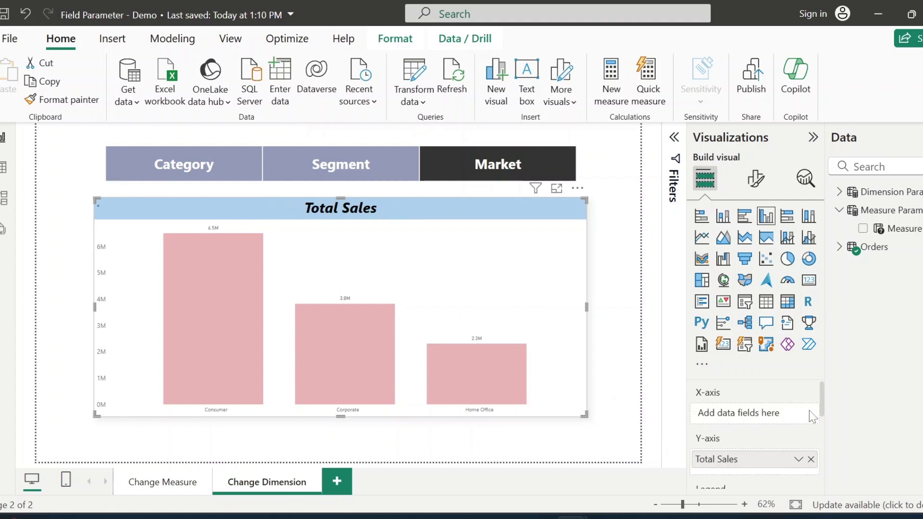
pyautogui.click(839, 192)
pyautogui.moveTo(916, 217); pyautogui.dragTo(749, 413)
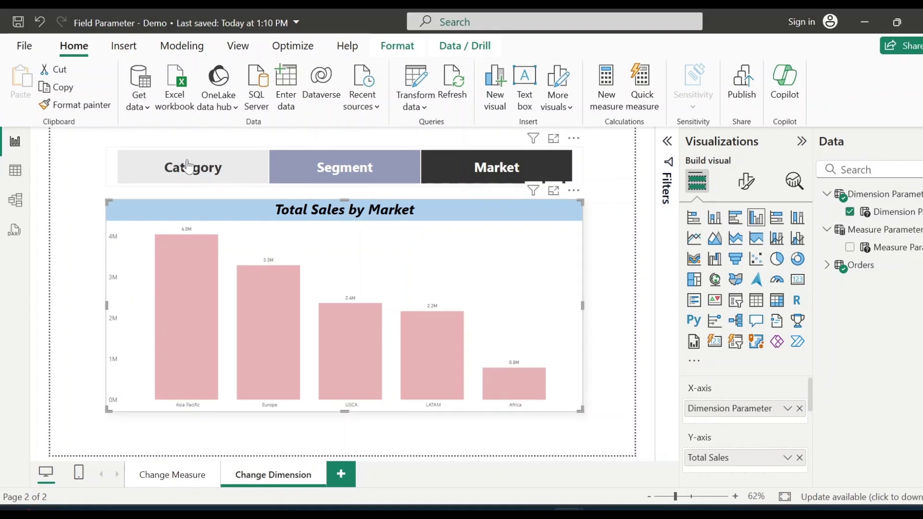
# Switch the Total Sales chart through Category, Segment and Market using the slicer
pyautogui.click(187, 166)
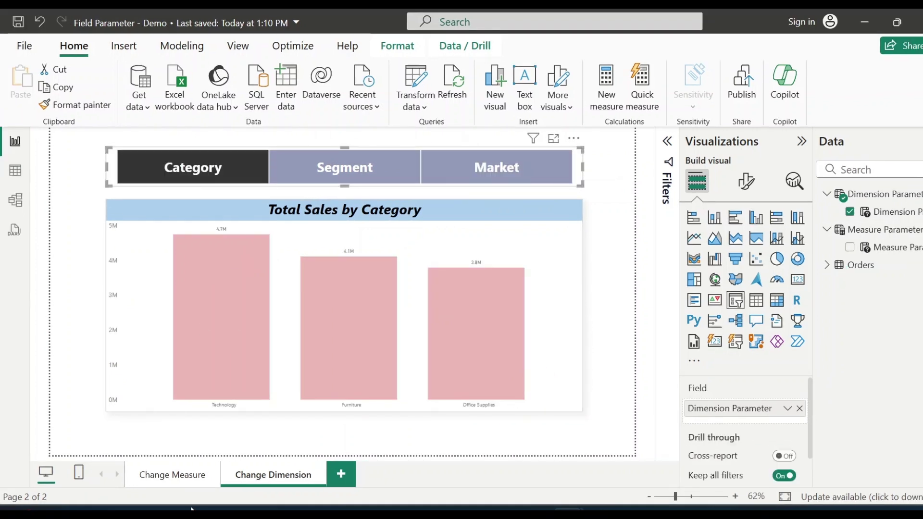
pyautogui.click(371, 178)
pyautogui.click(511, 180)
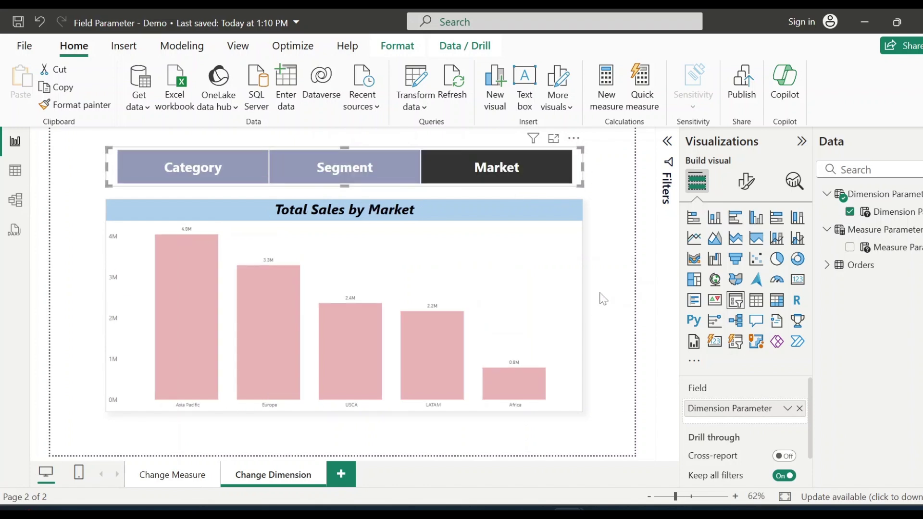
pyautogui.click(603, 299)
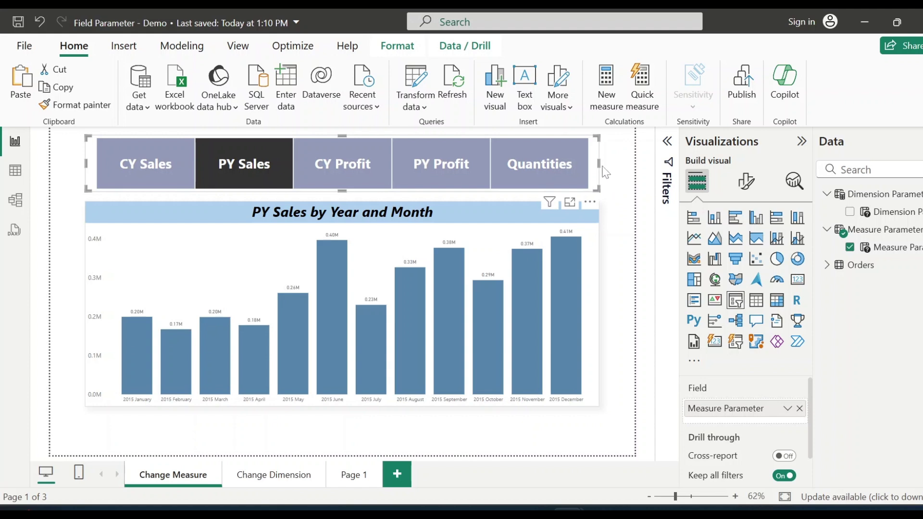
# Copy the measure and dimension slicers onto Page 1 and place the dimension slicer below the measure slicer
pyautogui.click(349, 474)
pyautogui.hotkey('ctrl', 'v')
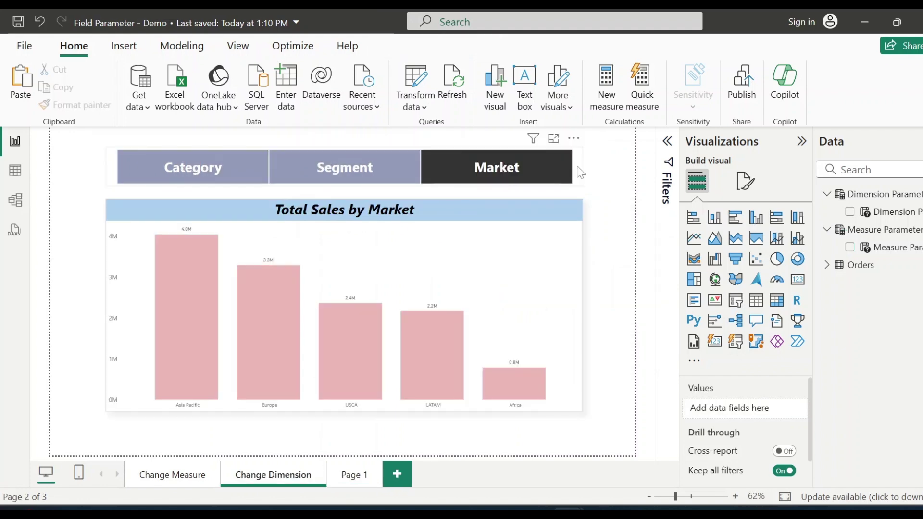
pyautogui.click(580, 172)
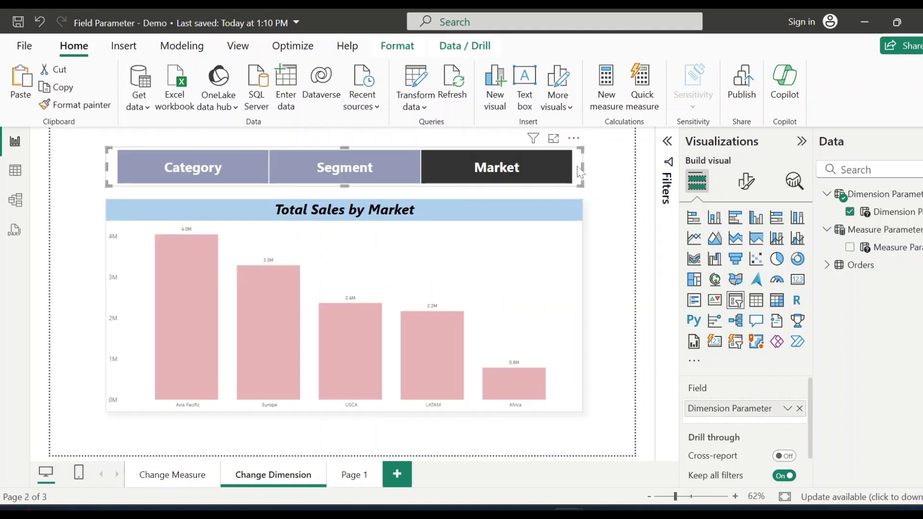
pyautogui.hotkey('ctrl', 'c')
pyautogui.click(350, 478)
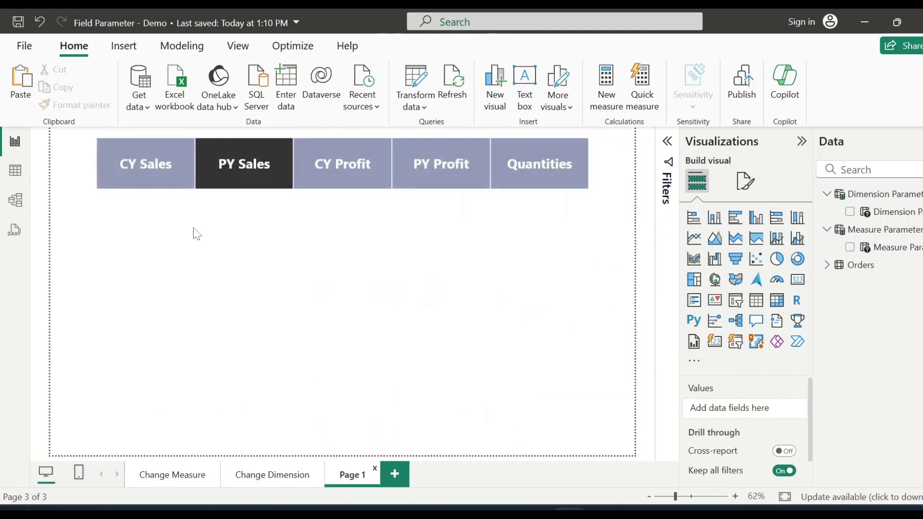
pyautogui.hotkey('ctrl', 'v')
pyautogui.click(577, 295)
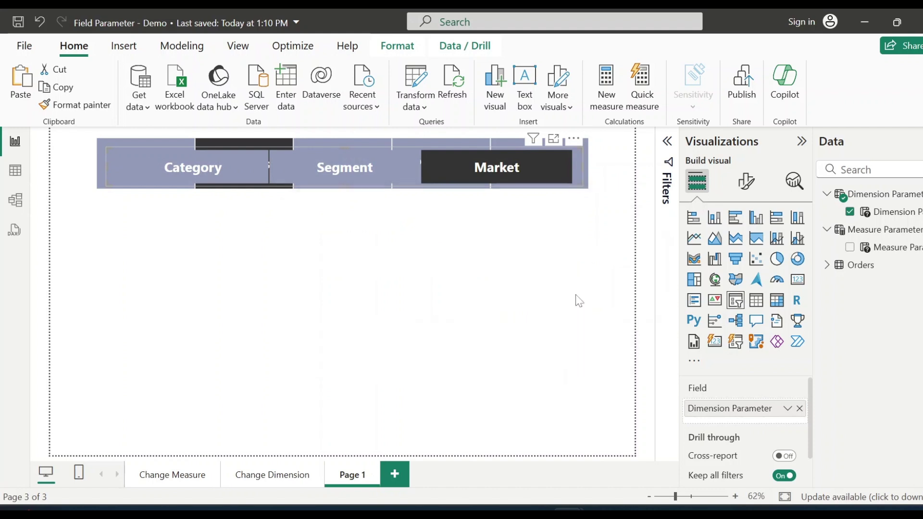
pyautogui.moveTo(271, 159); pyautogui.dragTo(247, 210)
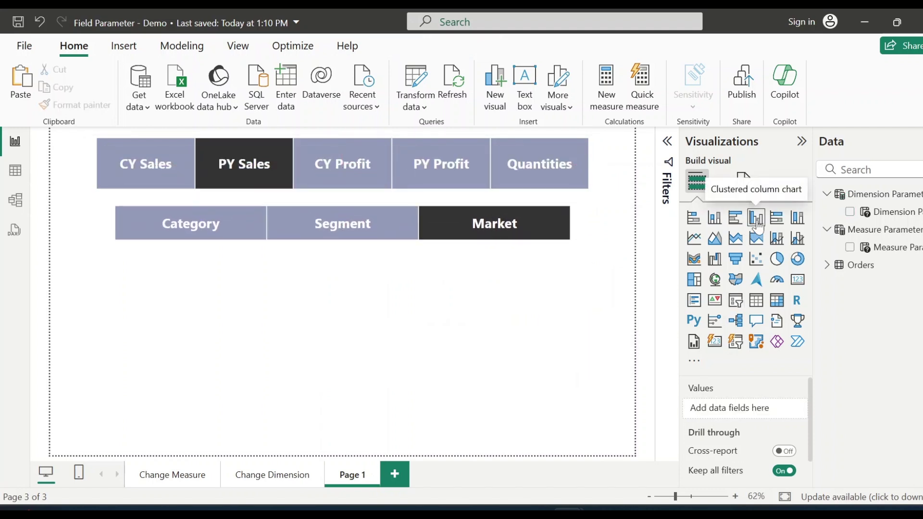
# Insert an empty clustered column chart on Page 1 and place it below the two slicers
pyautogui.click(756, 218)
pyautogui.moveTo(350, 355); pyautogui.dragTo(353, 426)
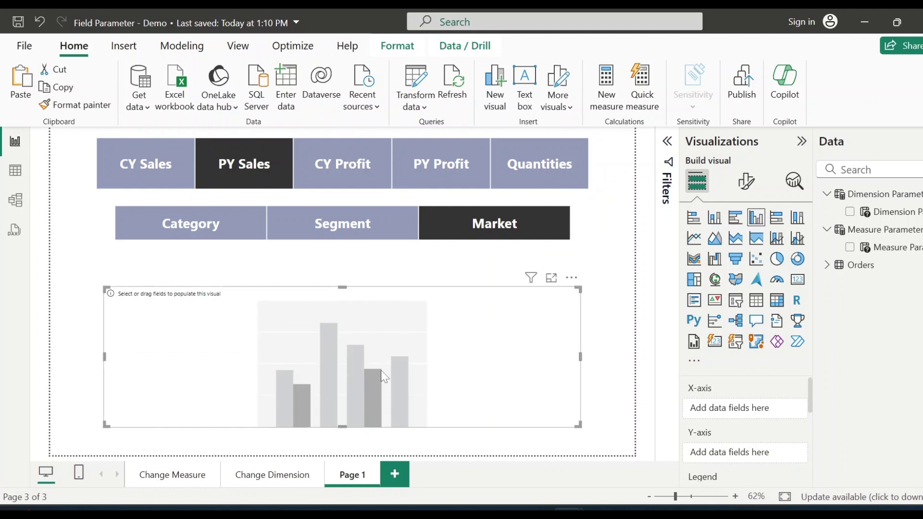
# Move the empty chart up slightly, then assign Dimension Parameter to its X-axis and Measure Parameter to its Y-axis
pyautogui.moveTo(404, 300); pyautogui.dragTo(404, 285)
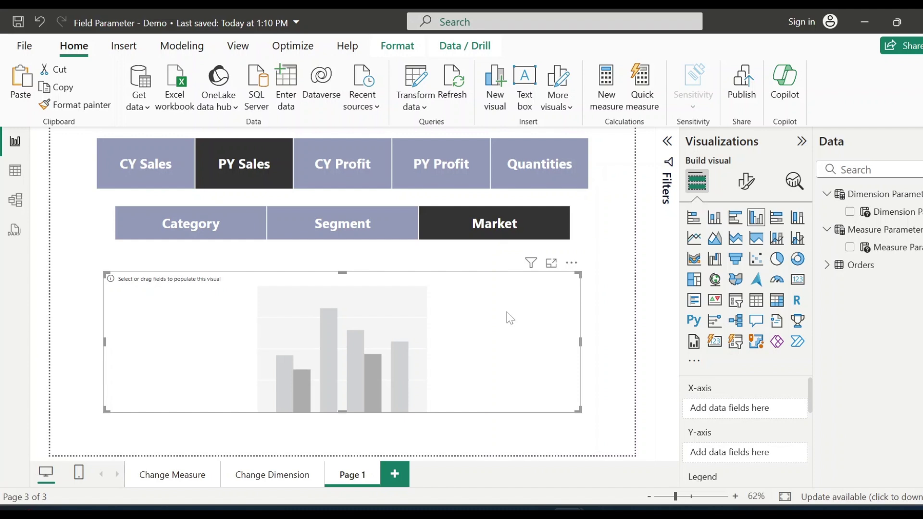
pyautogui.click(850, 212)
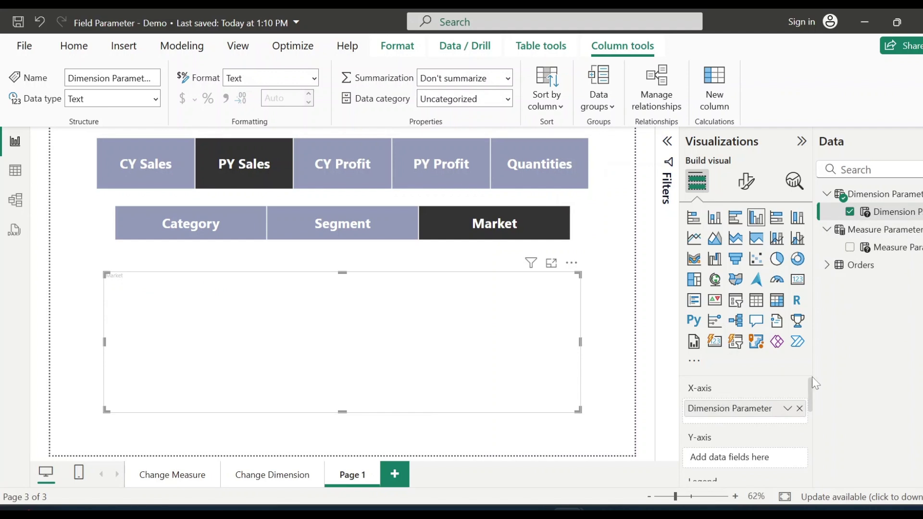
pyautogui.moveTo(880, 247); pyautogui.dragTo(757, 459)
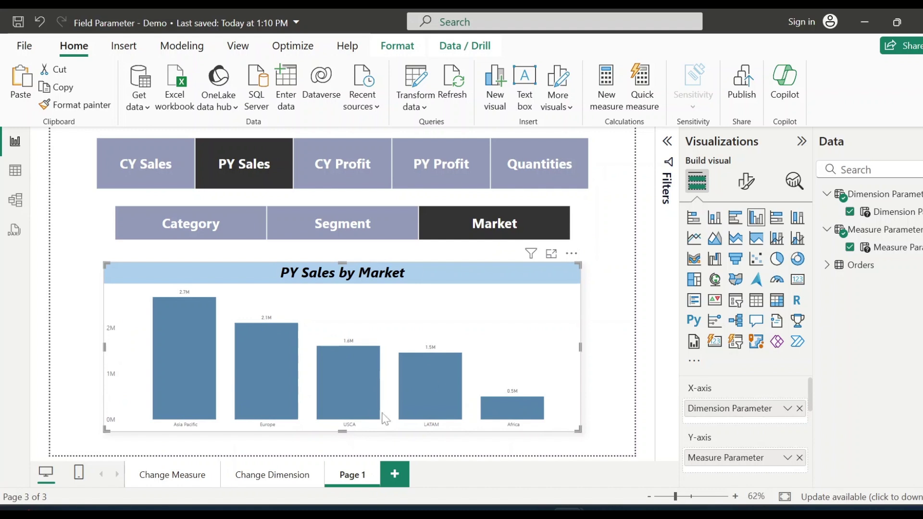
# Test both slicers on the combined chart by showing CY Sales by Category and Quantities by Segment
pyautogui.click(241, 181)
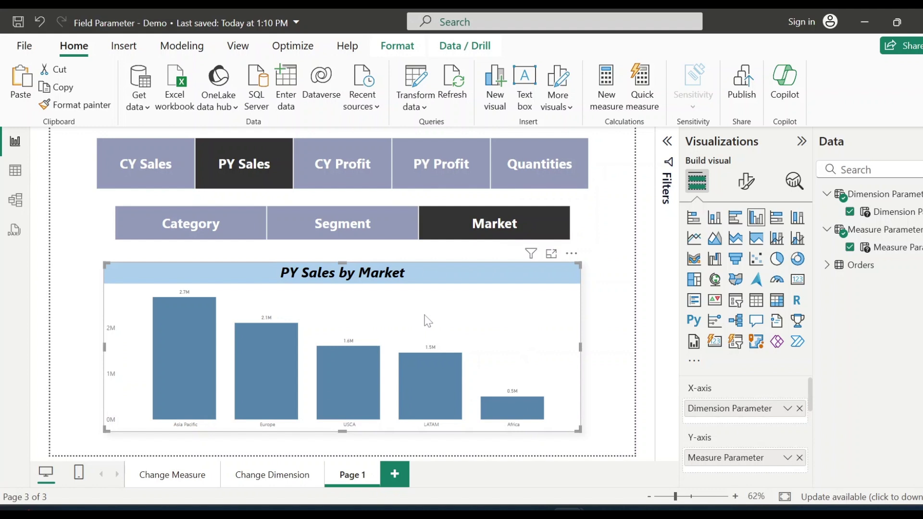
pyautogui.click(142, 168)
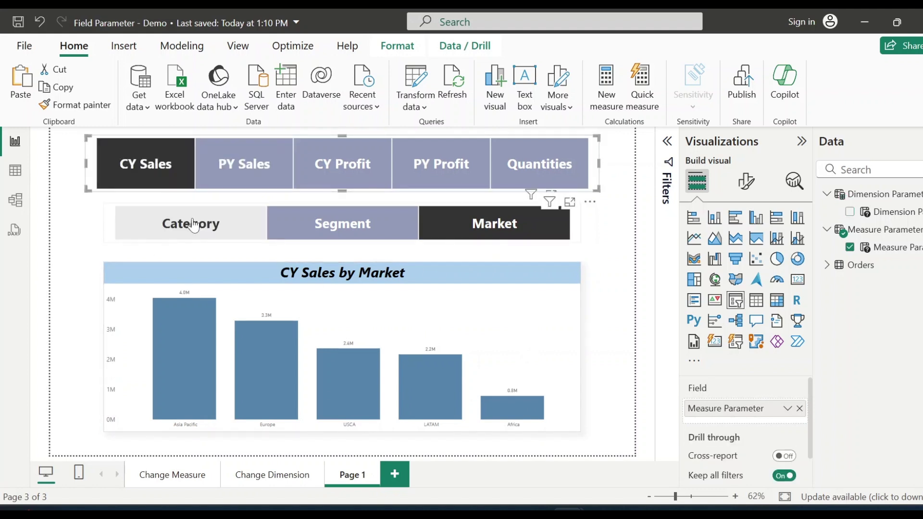
pyautogui.click(192, 222)
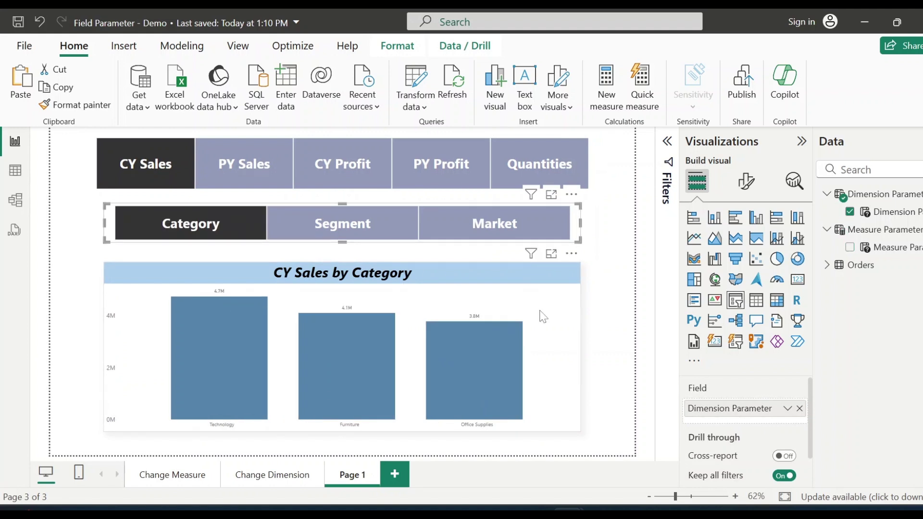
pyautogui.click(339, 226)
pyautogui.click(549, 161)
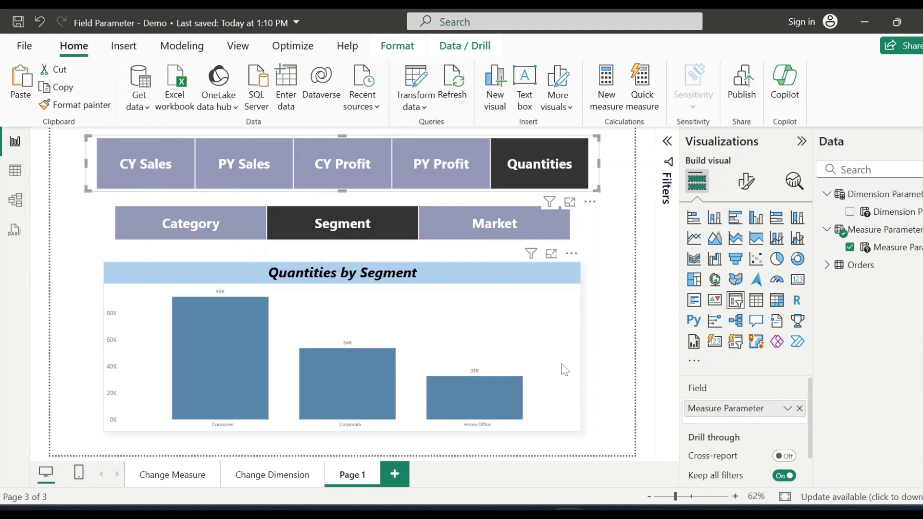
# Set the measure slicer to PY Sales and the dimension slicer to Category, leaving no visual selected
pyautogui.click(261, 186)
pyautogui.click(336, 181)
pyautogui.click(264, 183)
pyautogui.click(190, 224)
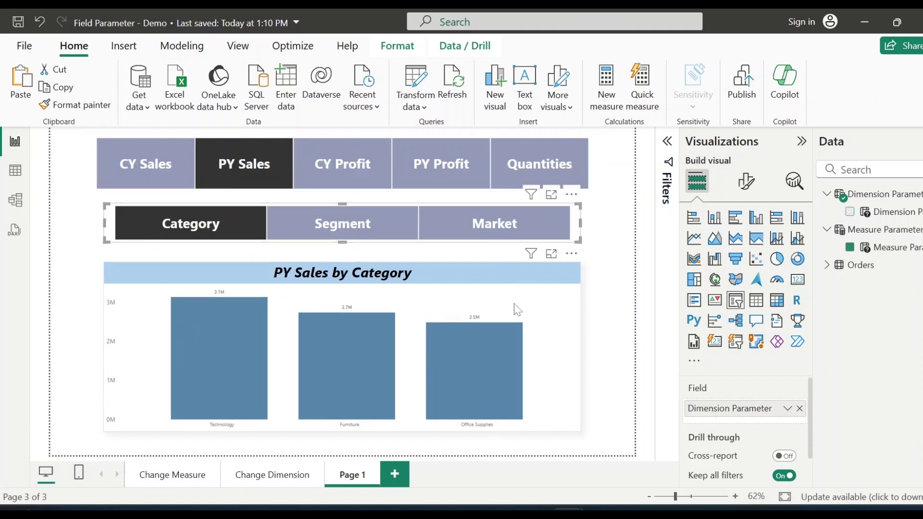
pyautogui.click(603, 335)
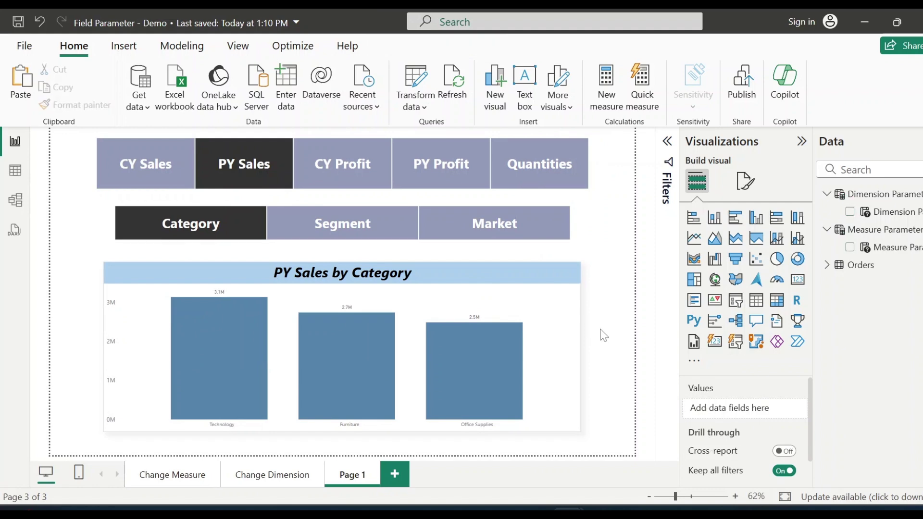